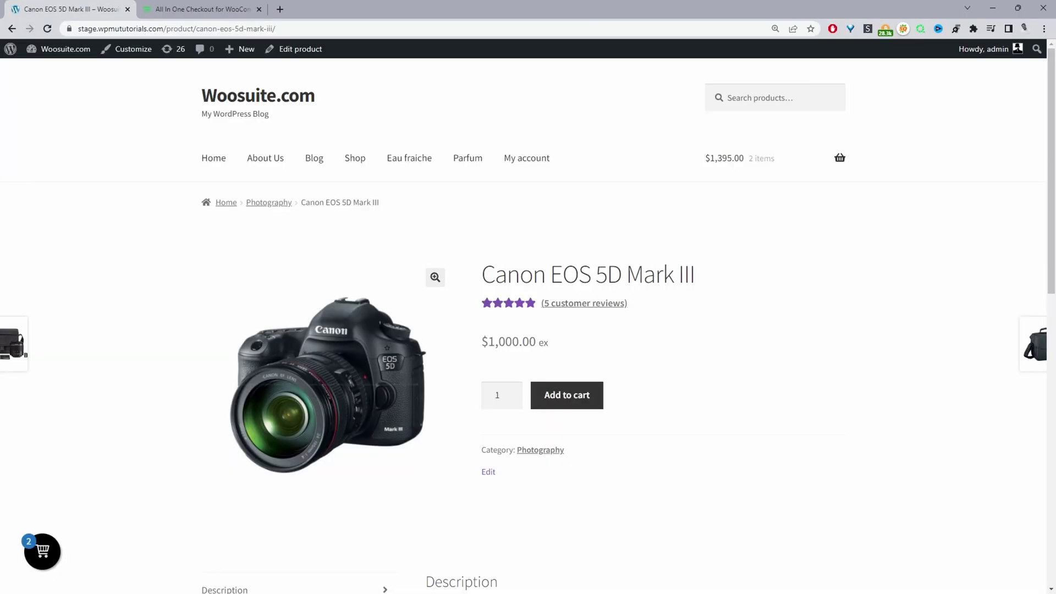
# Go from the header cart total through View cart to the $1,595.00 checkout page.
pyautogui.moveTo(739, 157)
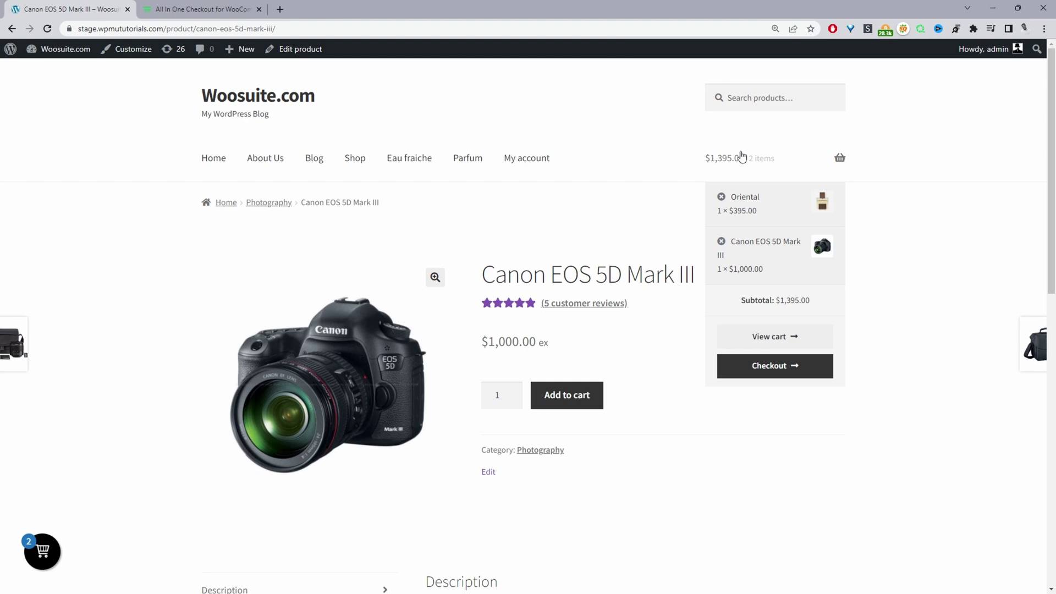
pyautogui.click(751, 336)
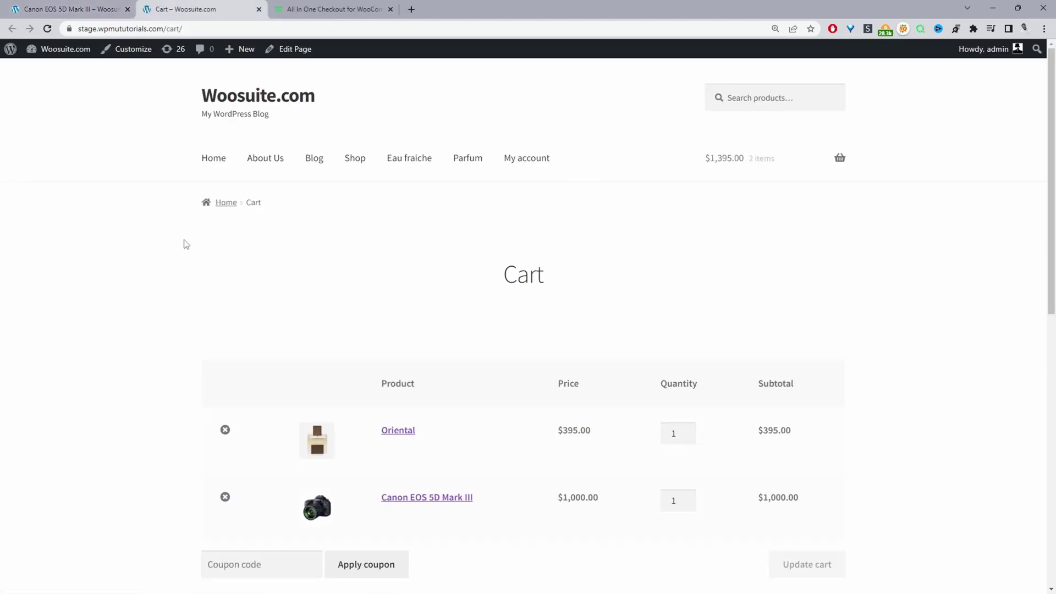
pyautogui.scroll(-10, 761, 292)
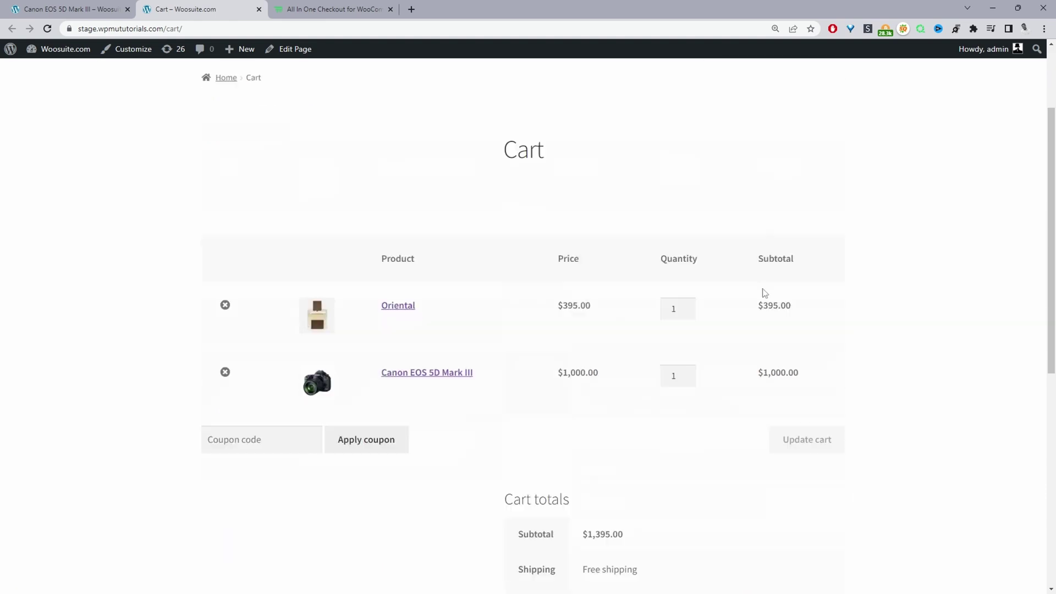
pyautogui.click(713, 303)
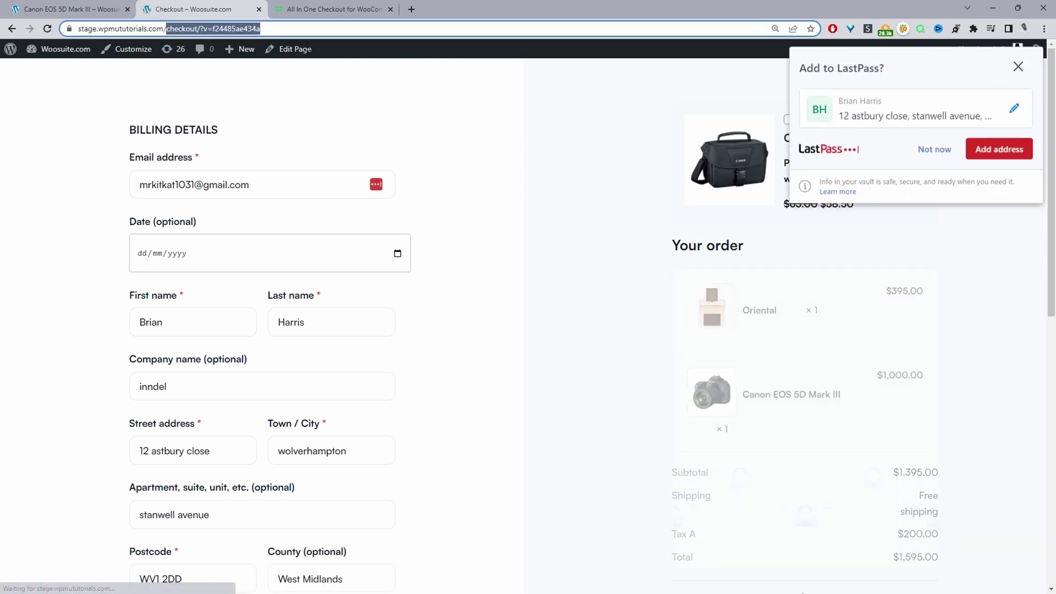
# Load the shop page and open the side cart holding Oriental and Canon EOS 5D Mark III.
pyautogui.press('BackSpace')
pyautogui.press('Return')
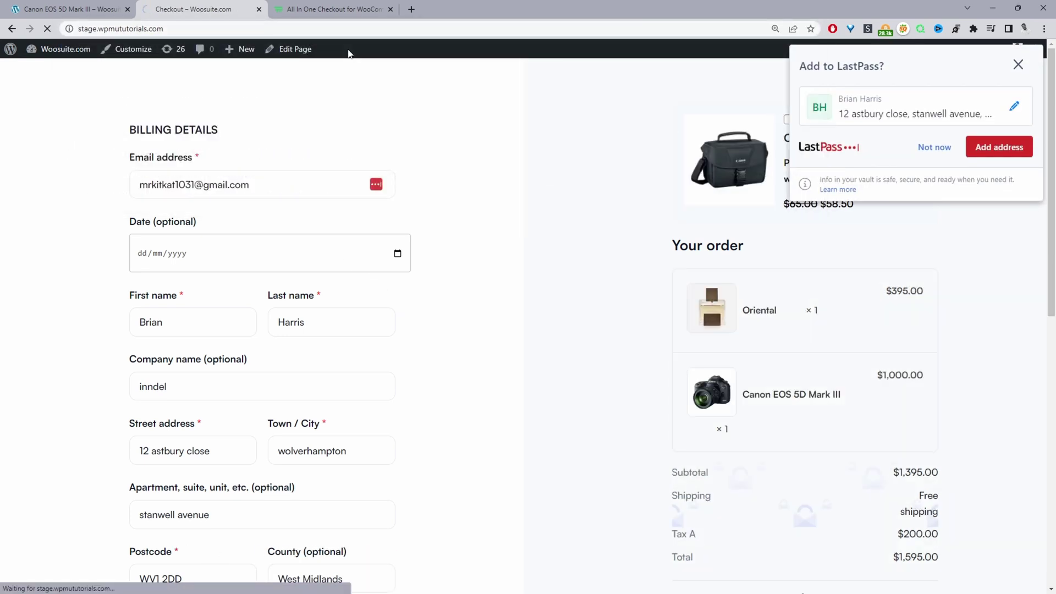
pyautogui.scroll(-10, 709, 259)
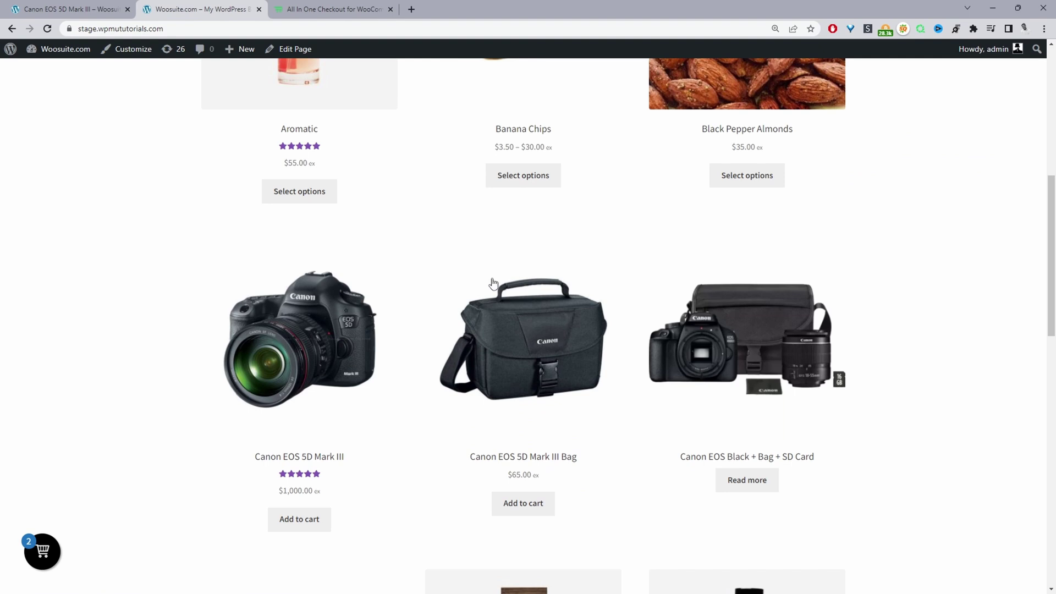
pyautogui.scroll(2, 492, 280)
pyautogui.scroll(-2, 492, 280)
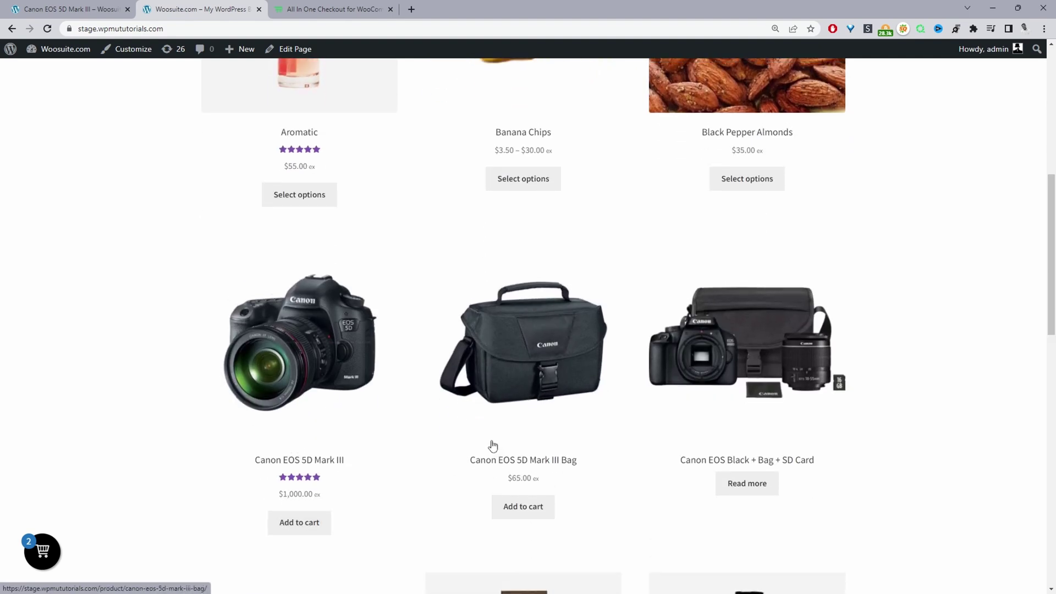
pyautogui.scroll(8, 490, 443)
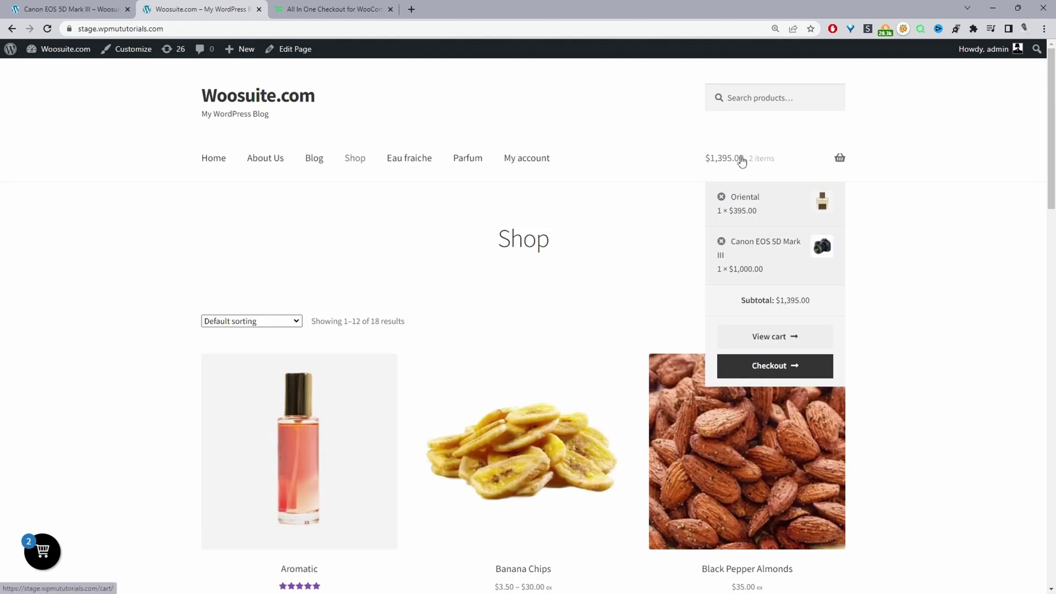
pyautogui.scroll(-3, 300, 391)
pyautogui.scroll(-2, 300, 391)
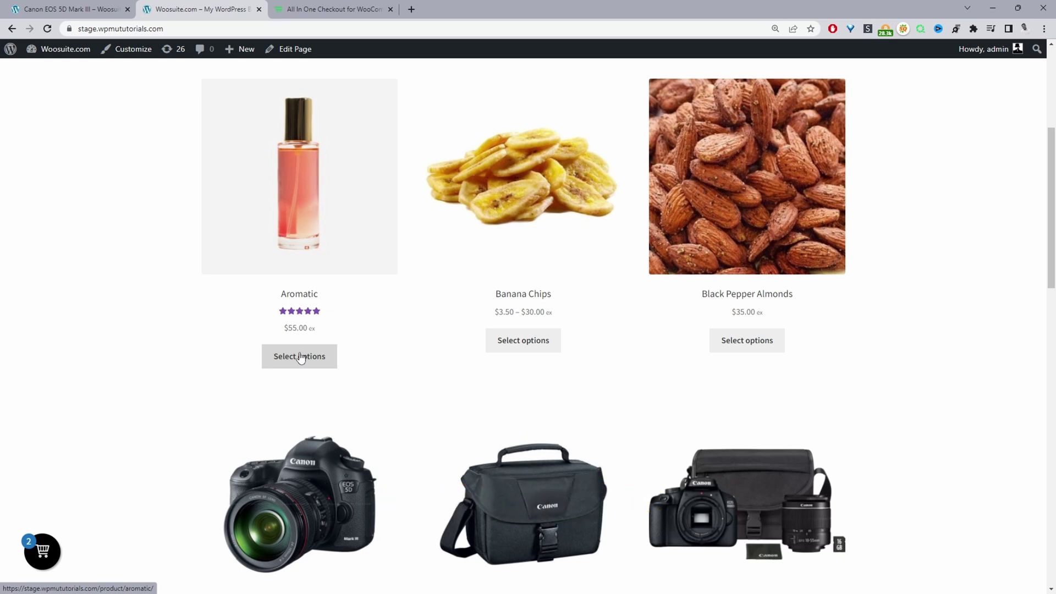
pyautogui.scroll(-3, 337, 500)
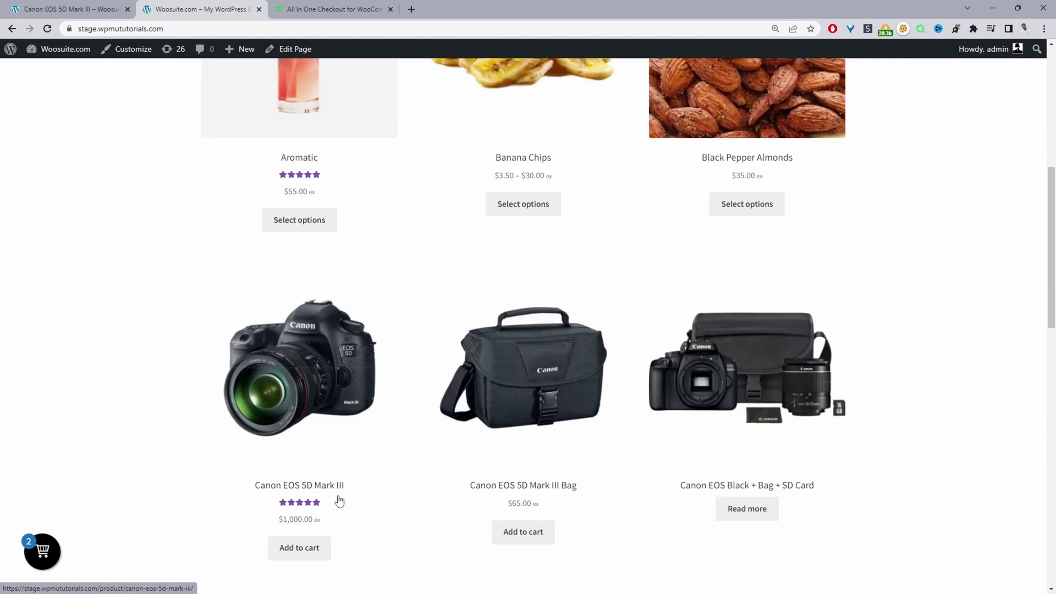
pyautogui.click(42, 549)
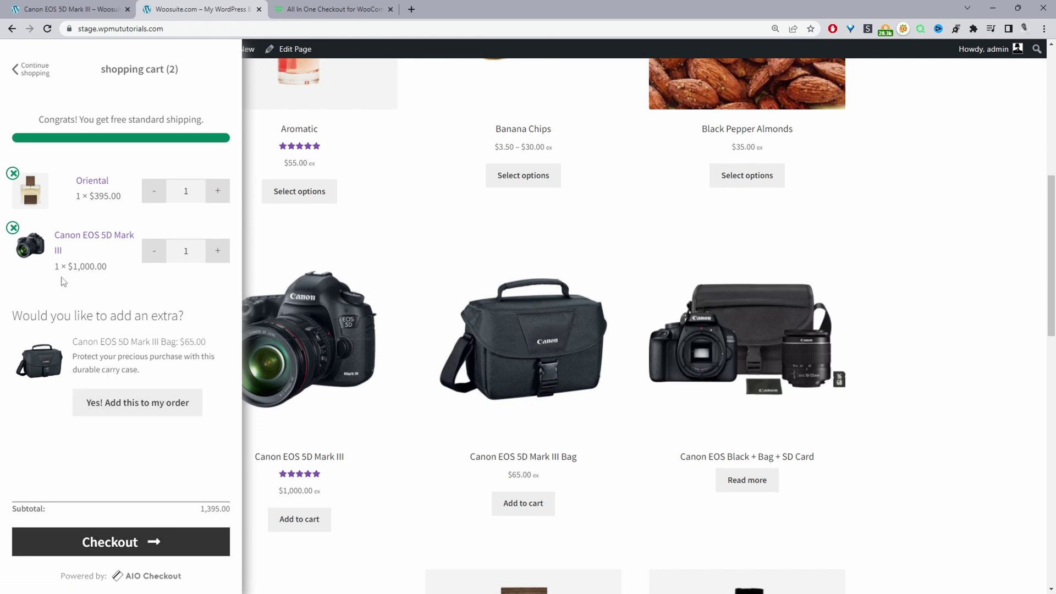
# Switch to the WordPress admin Dashboard tab for the Woosuite.com site.
pyautogui.hotkey('ctrl', 'Tab')
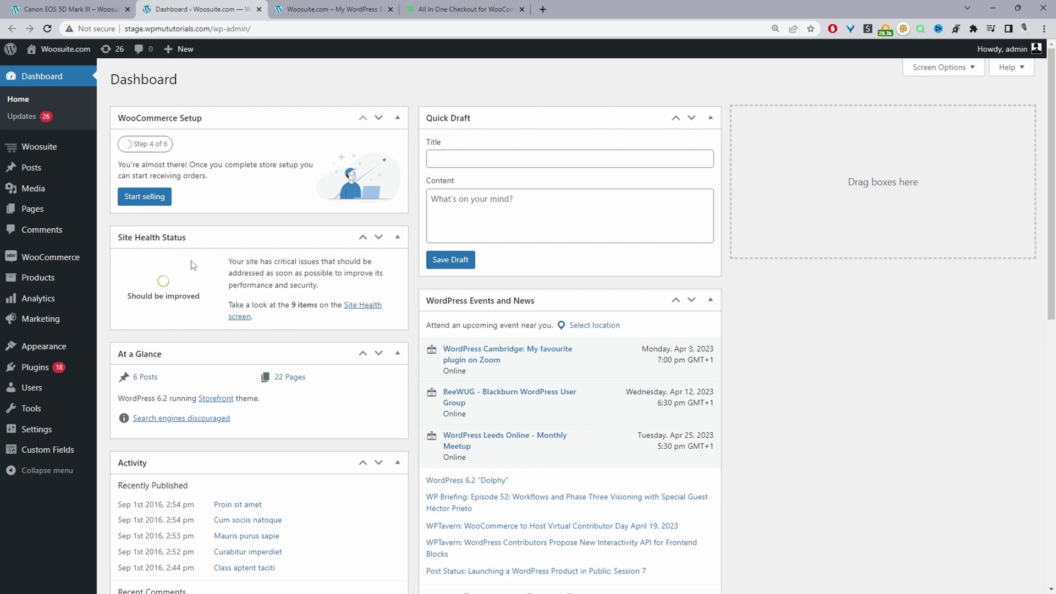
pyautogui.moveTo(63, 370)
pyautogui.moveTo(55, 147)
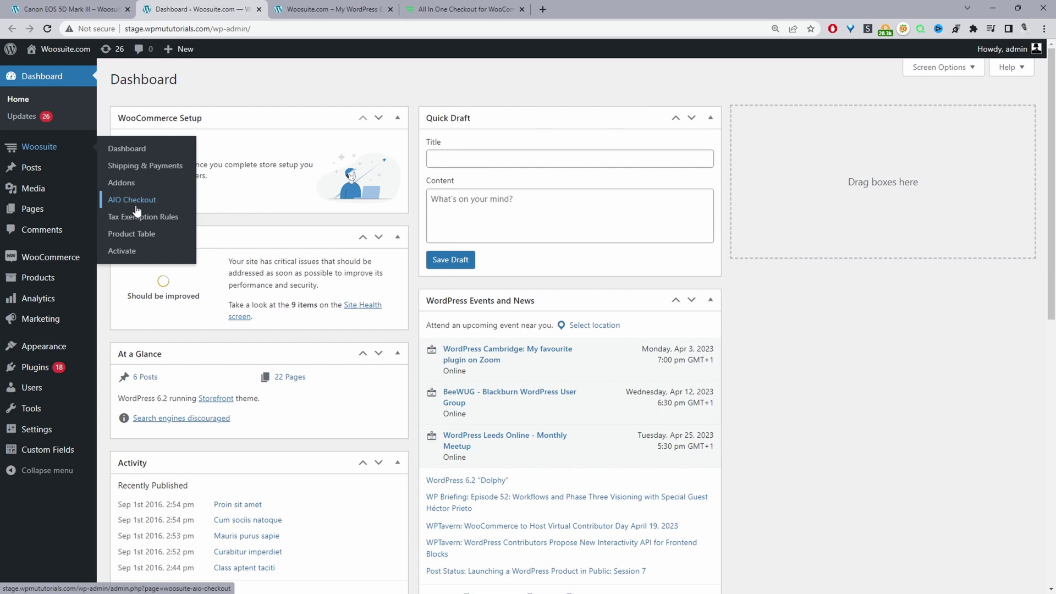
pyautogui.moveTo(39, 210)
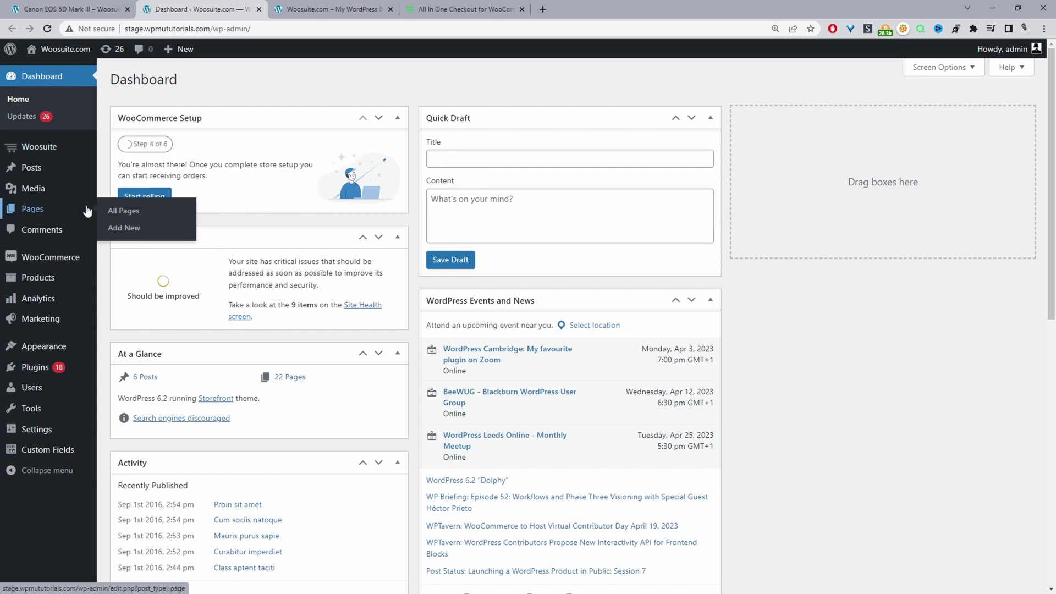
# View the All Pages list and open WooCommerce Settings in a new background tab.
pyautogui.click(111, 213)
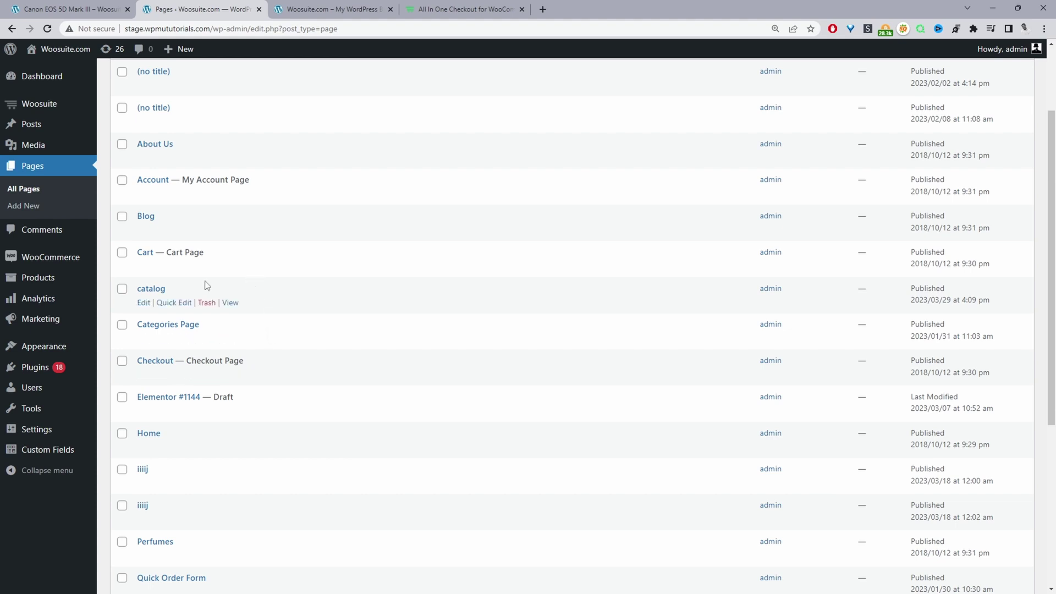
pyautogui.moveTo(46, 268)
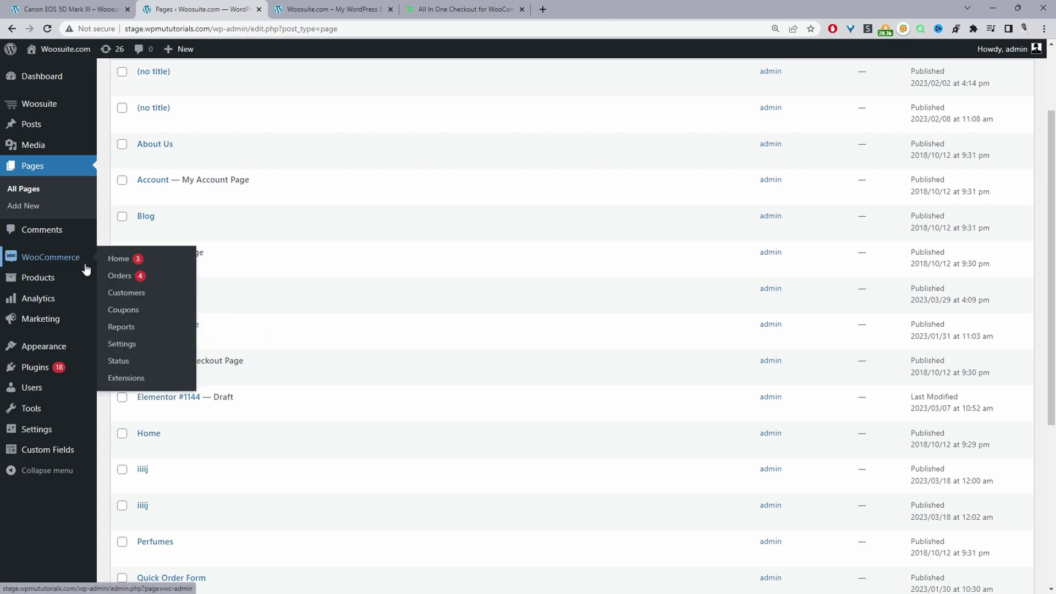
pyautogui.middleClick(132, 345)
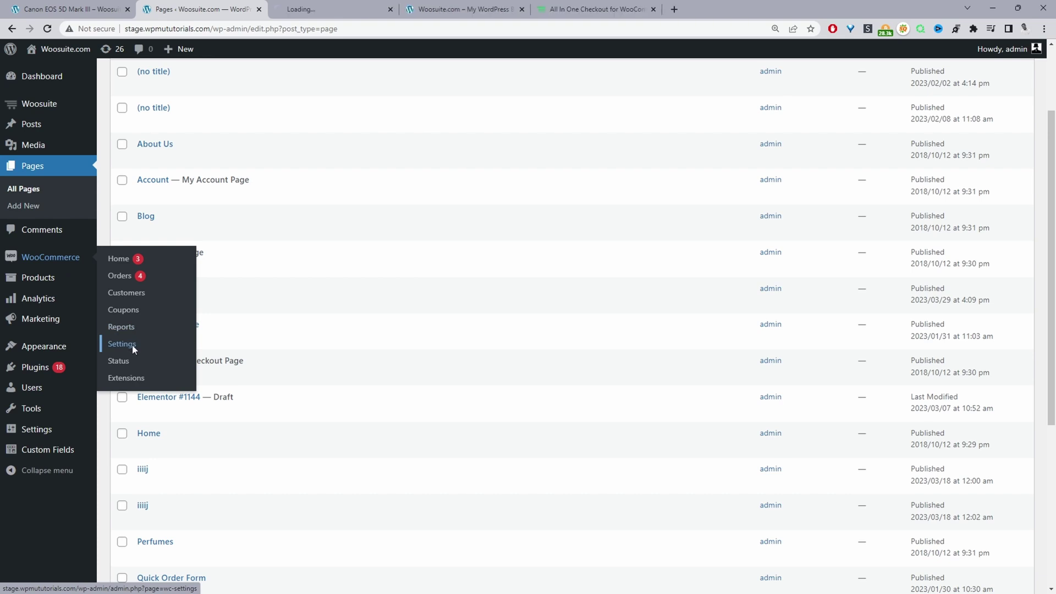
# Show the Advanced page setup in WooCommerce settings.
pyautogui.click(323, 10)
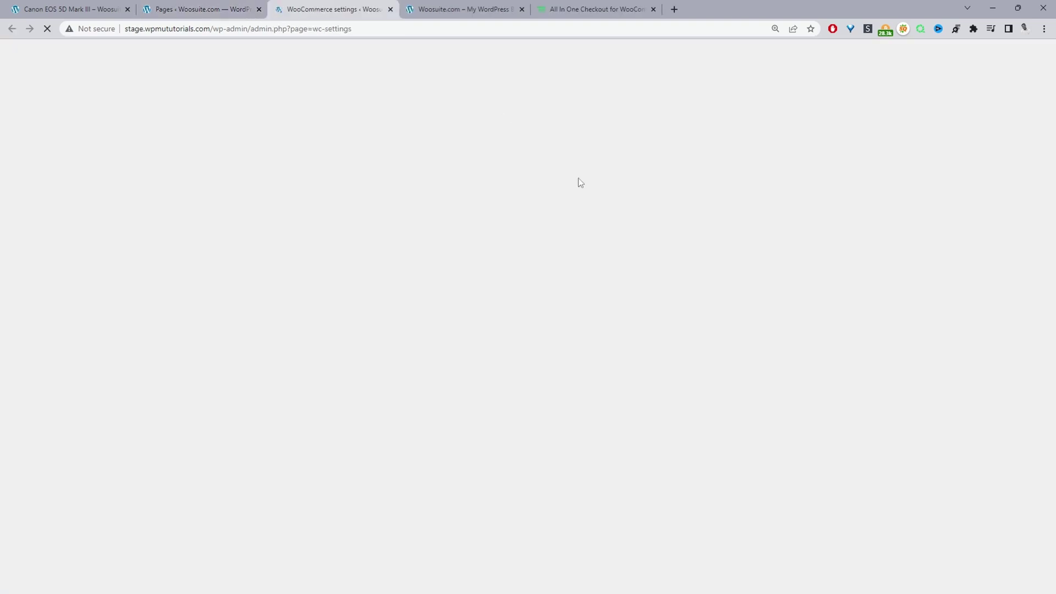
pyautogui.click(573, 141)
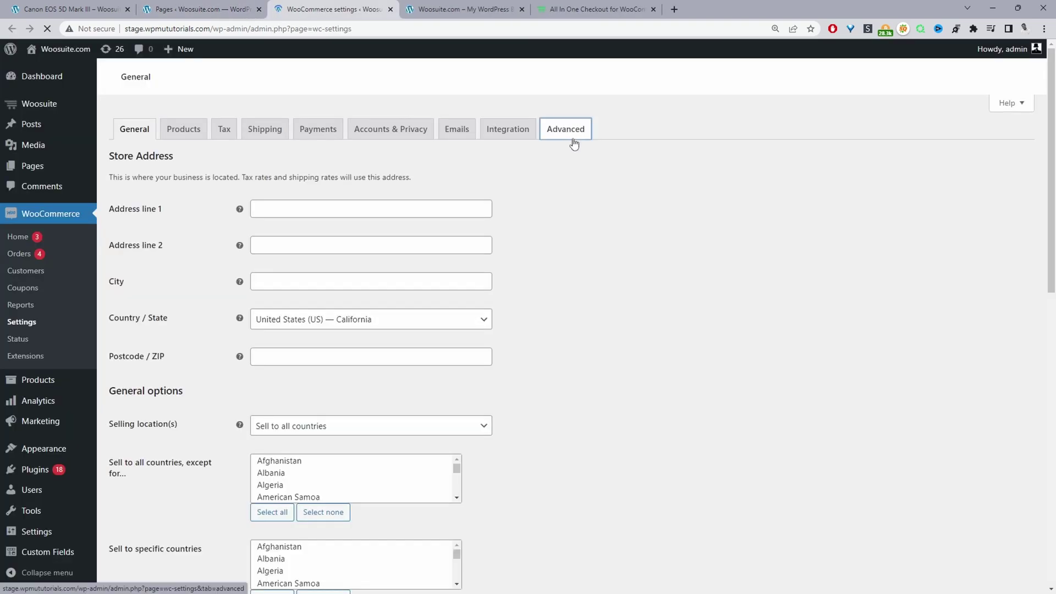
pyautogui.moveTo(155, 181); pyautogui.dragTo(138, 176)
pyautogui.click(156, 177)
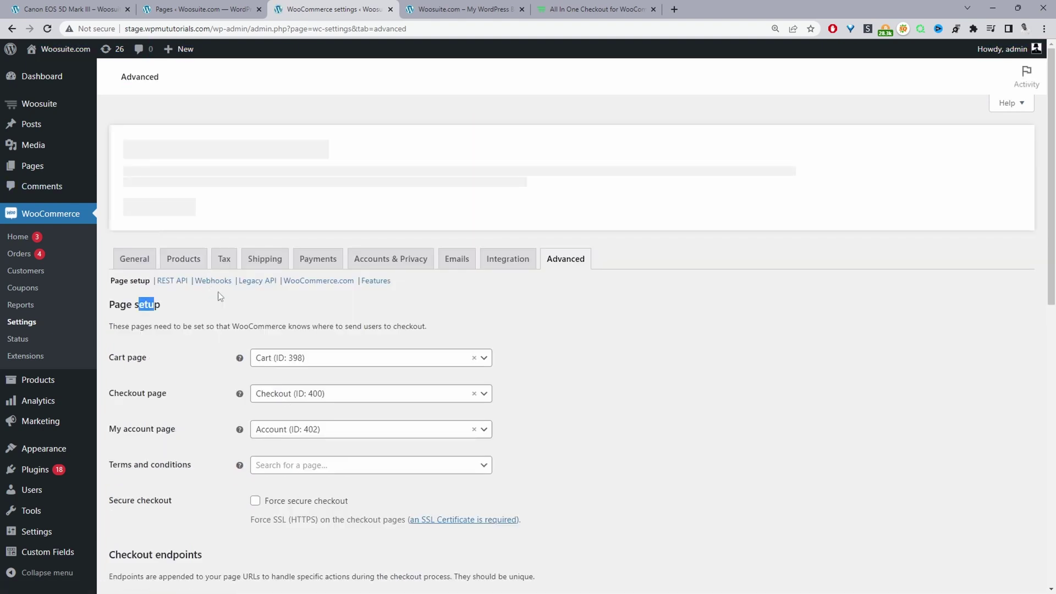
# Set the Cart page to Home, then reassign it to Cart (ID: 398).
pyautogui.click(307, 361)
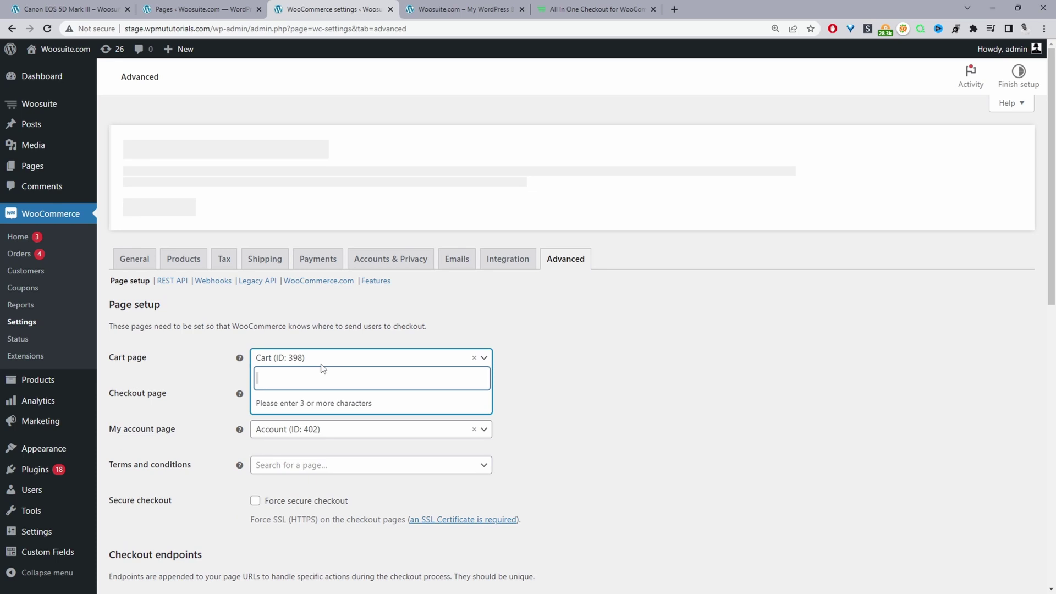
pyautogui.write('hom')
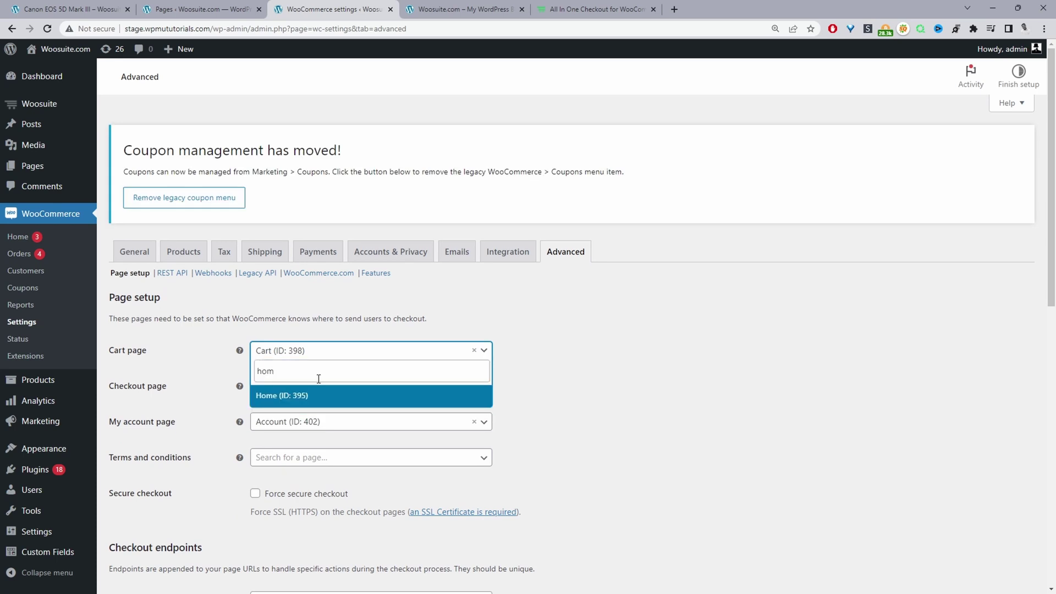
pyautogui.click(316, 396)
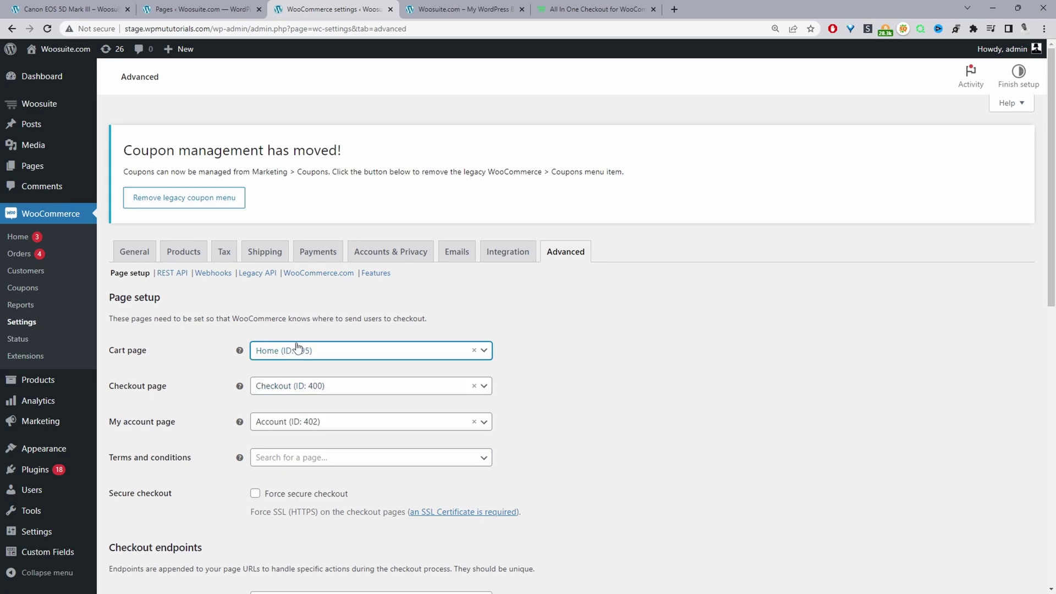
pyautogui.click(472, 352)
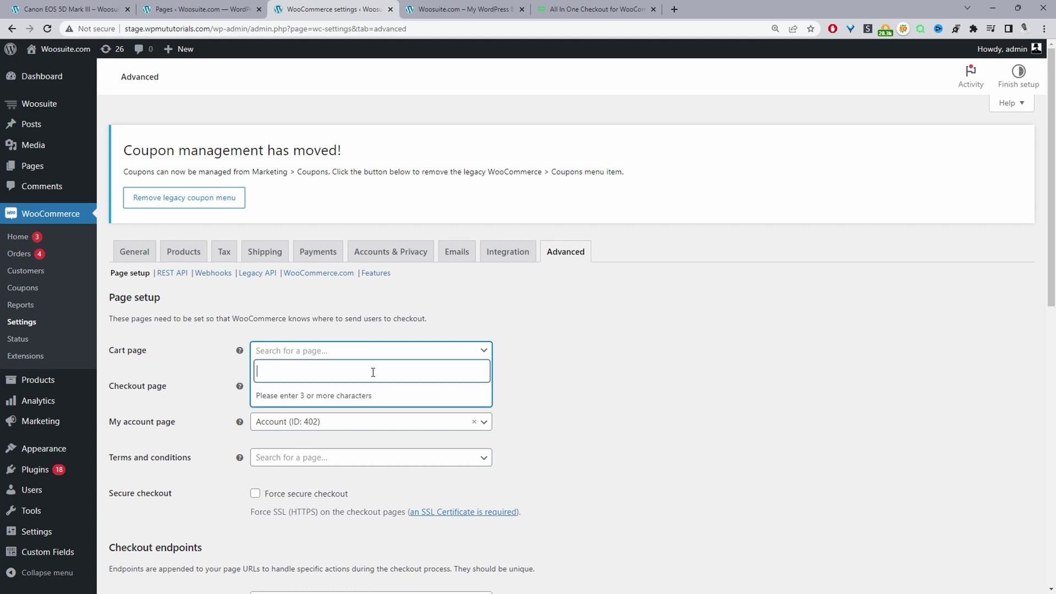
pyautogui.write('cart')
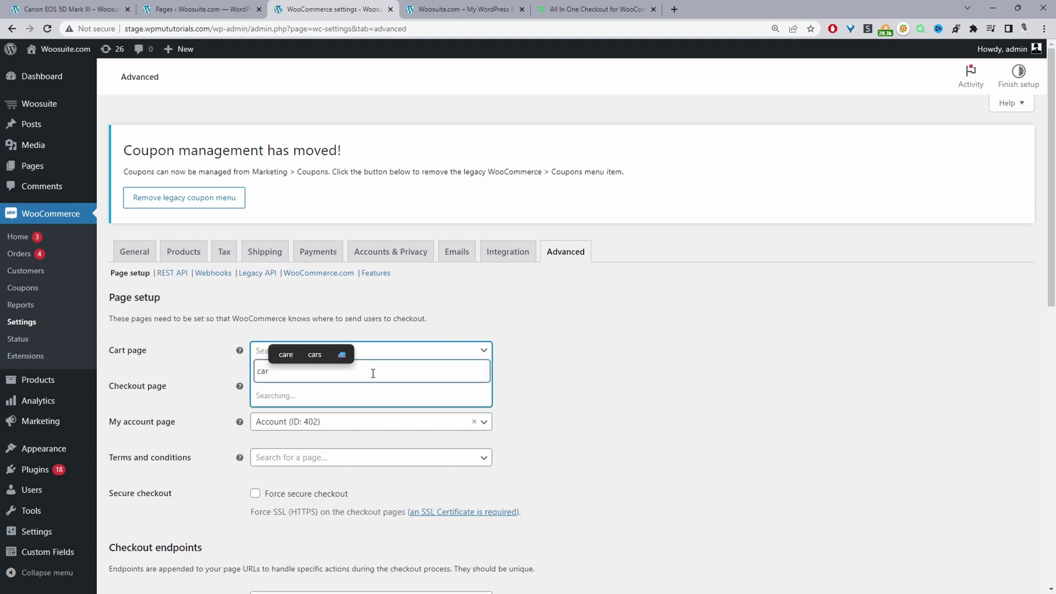
pyautogui.click(300, 438)
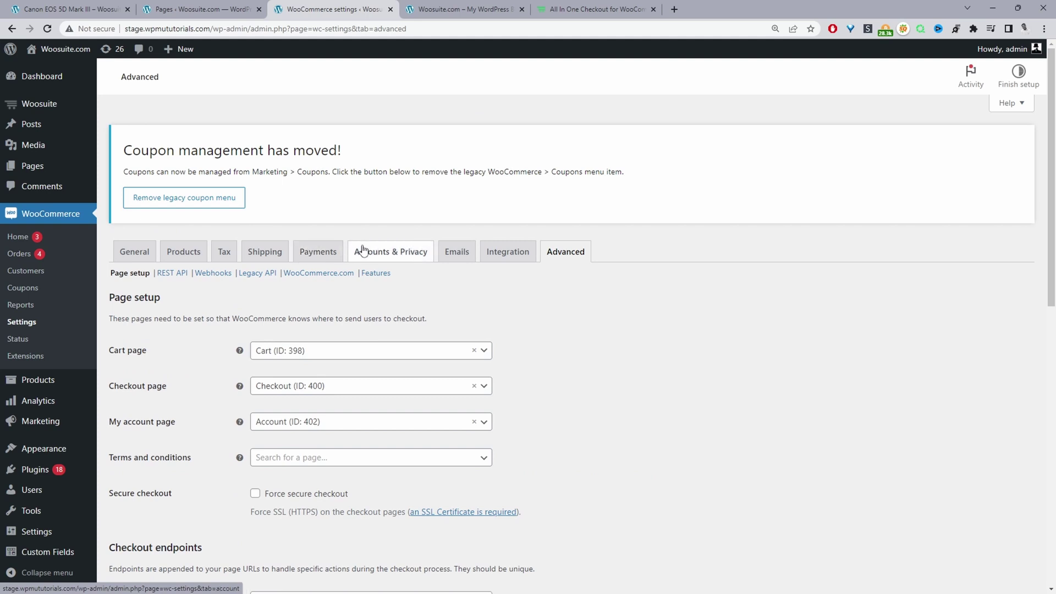
# Open the Cart page in the block editor and select its [woocommerce_cart] shortcode text.
pyautogui.hotkey('ctrl', 'shift', 'Tab')
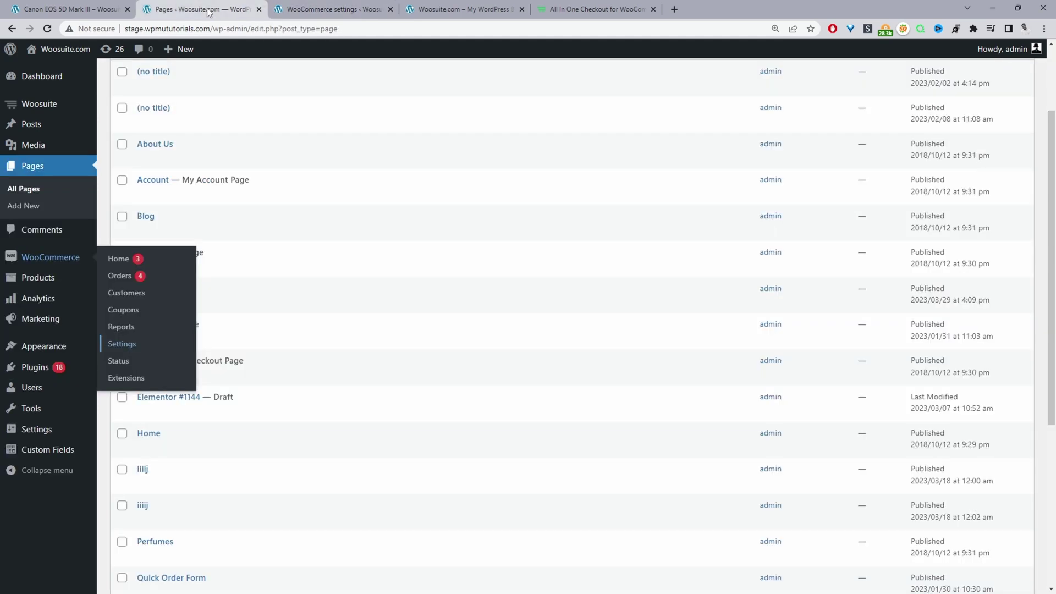
pyautogui.scroll(-4, 165, 159)
pyautogui.click(144, 157)
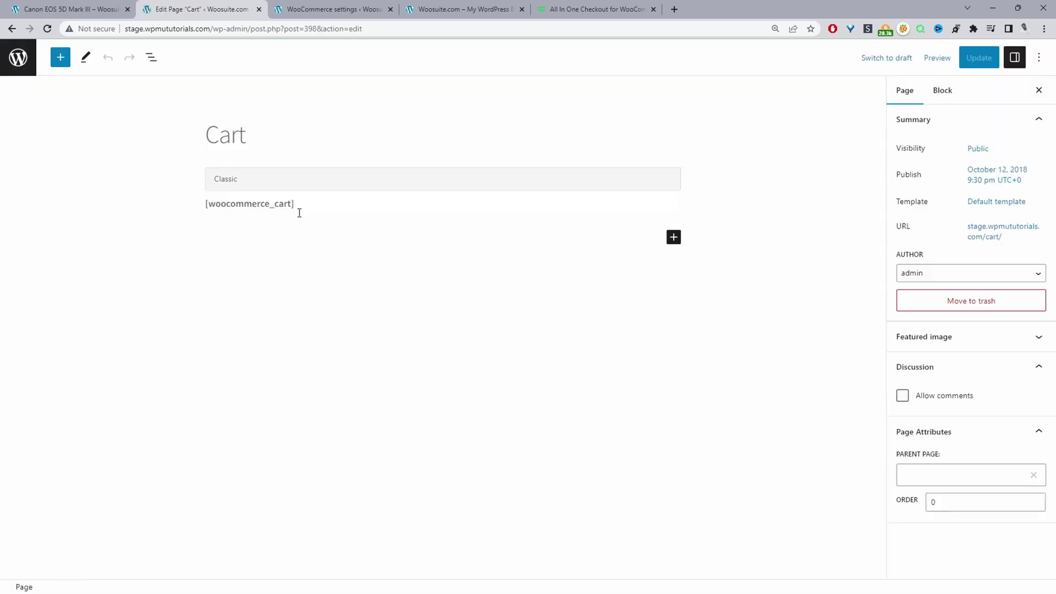
pyautogui.click(298, 213)
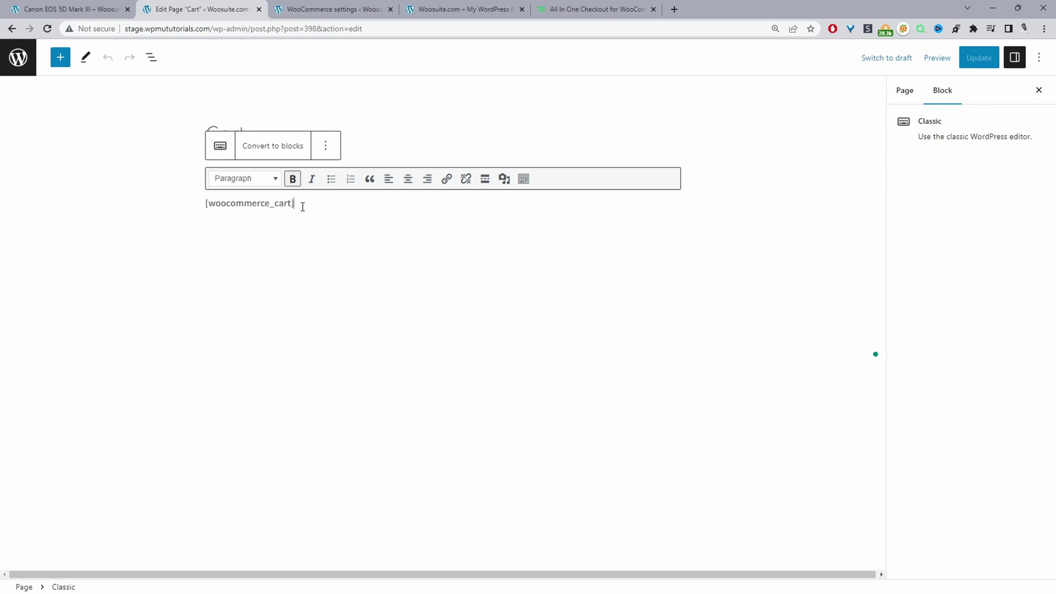
pyautogui.moveTo(302, 206); pyautogui.dragTo(154, 216)
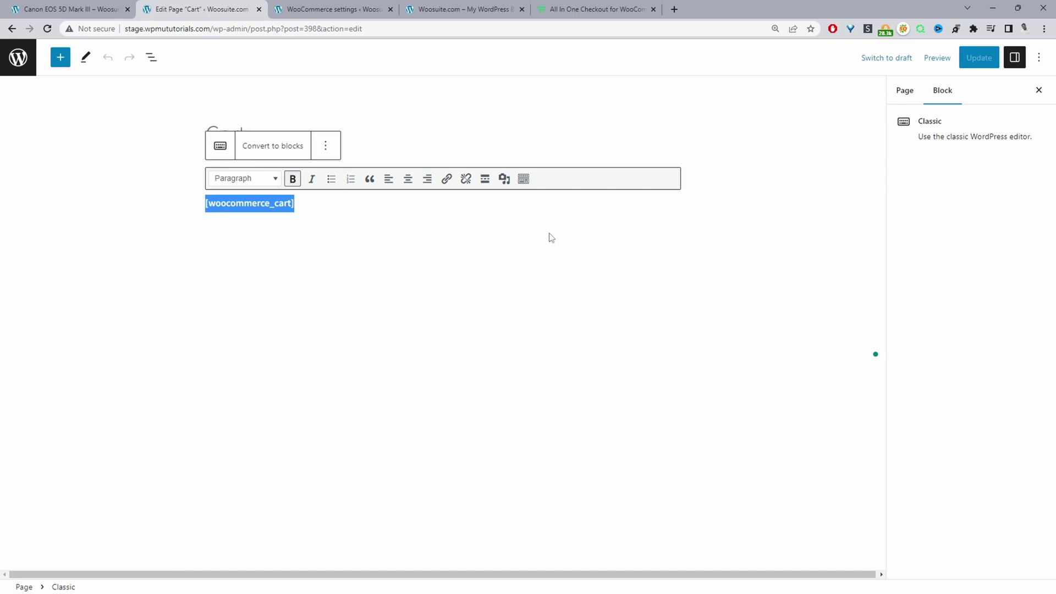
pyautogui.click(537, 252)
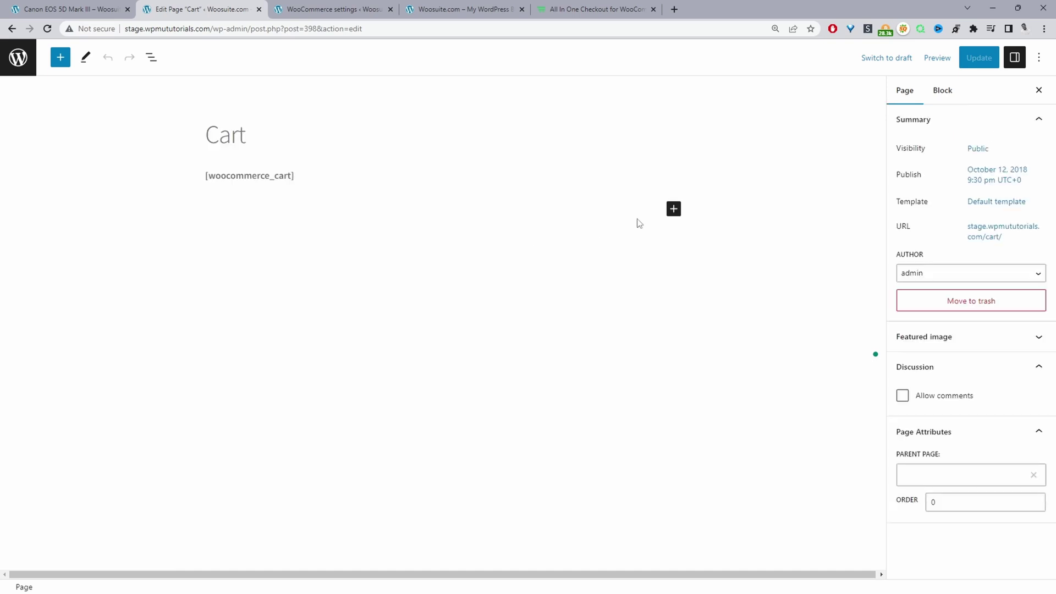
pyautogui.click(674, 211)
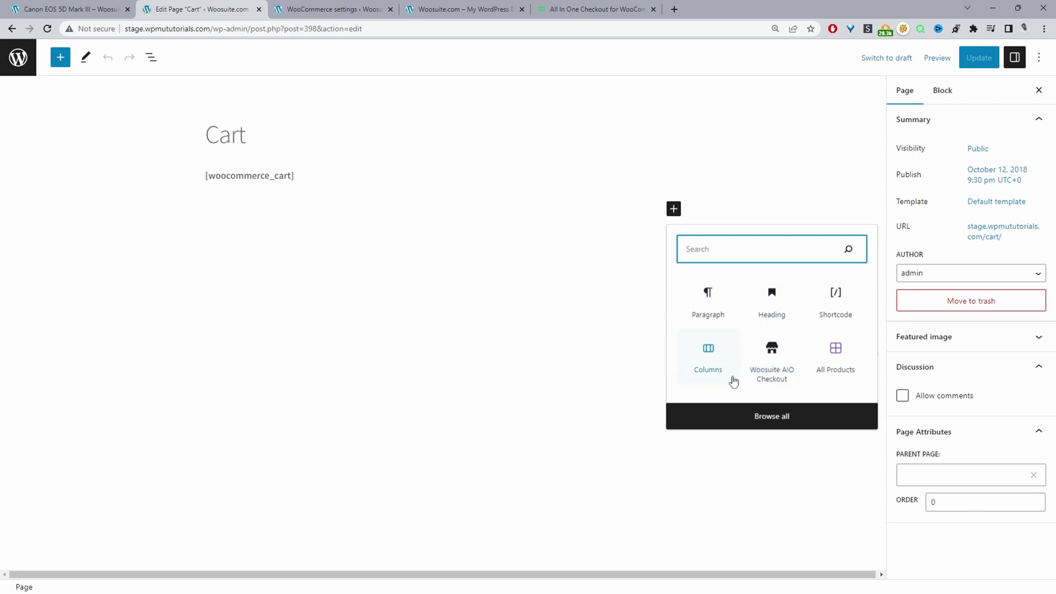
# Insert the 'Fullwidth header with hero image' pattern from Patterns > Headers.
pyautogui.click(152, 57)
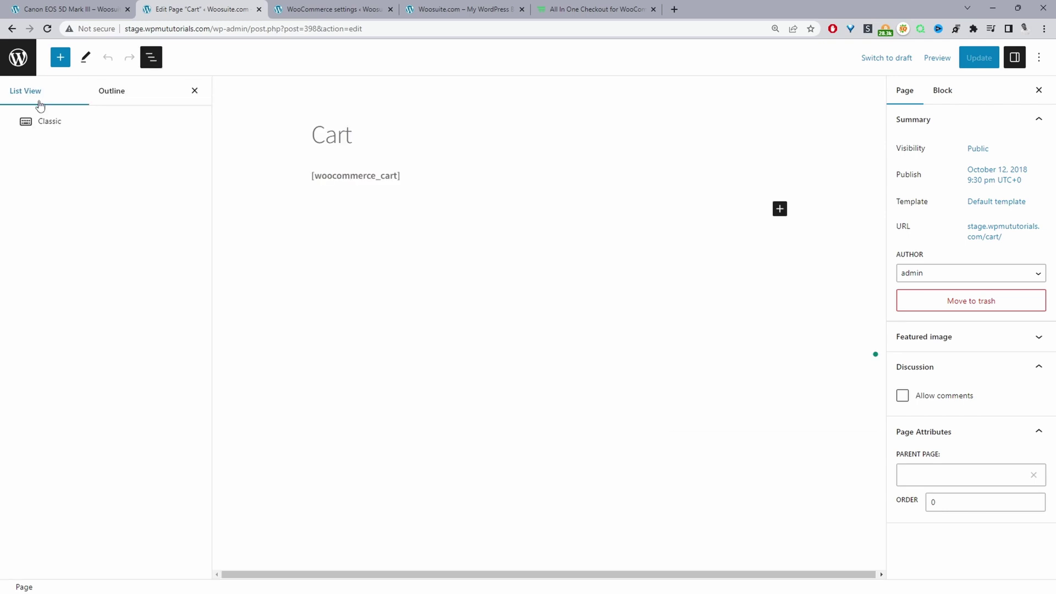
pyautogui.click(779, 211)
pyautogui.click(879, 417)
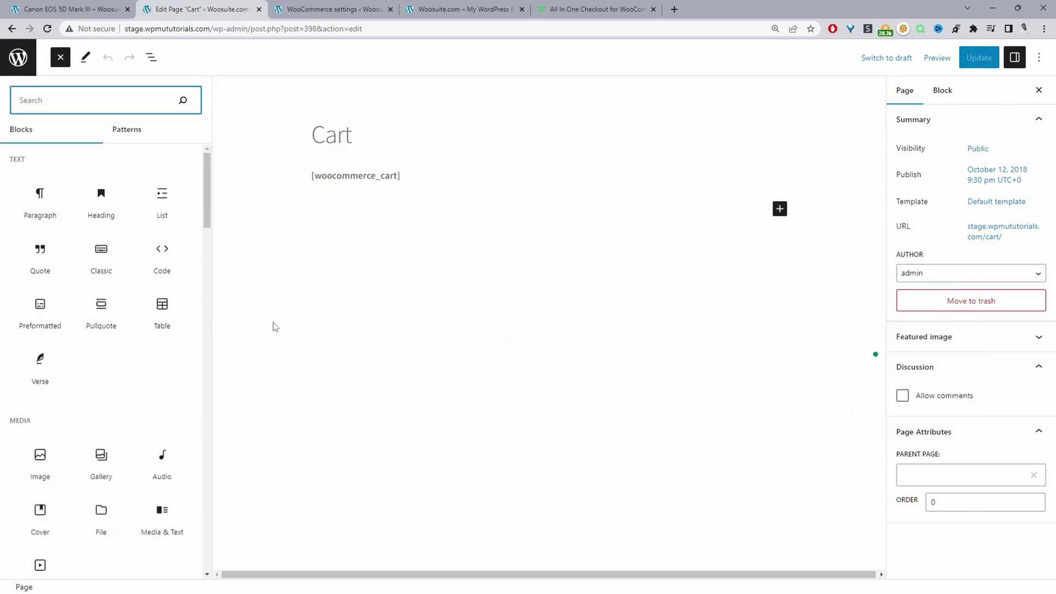
pyautogui.click(142, 140)
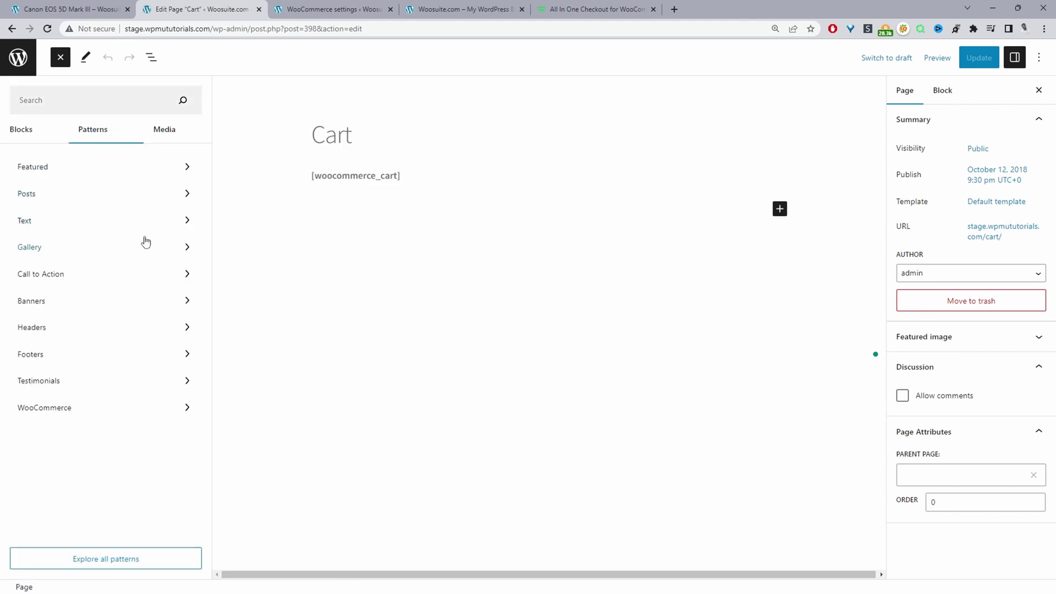
pyautogui.click(101, 328)
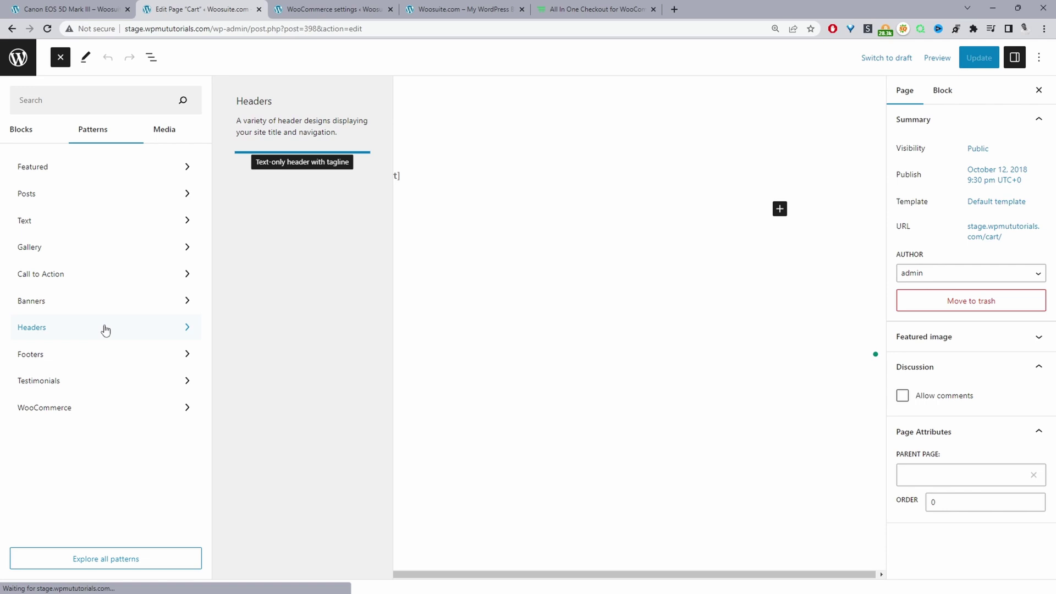
pyautogui.scroll(-2, 330, 225)
pyautogui.click(301, 196)
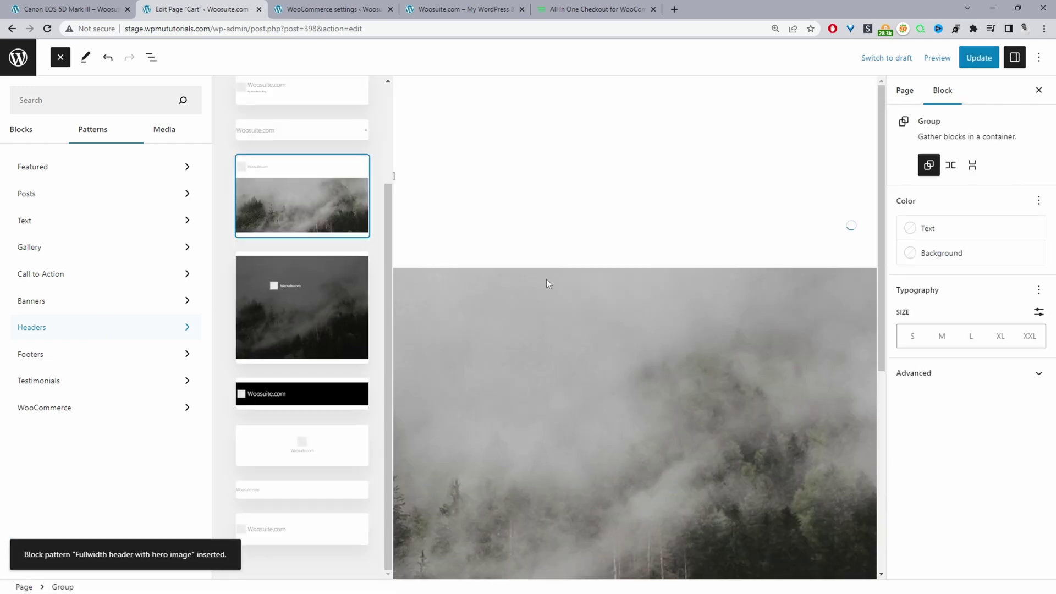
# Close the block library and select the pattern's misty forest cover block.
pyautogui.click(533, 160)
pyautogui.scroll(-6, 440, 220)
pyautogui.scroll(3, 361, 237)
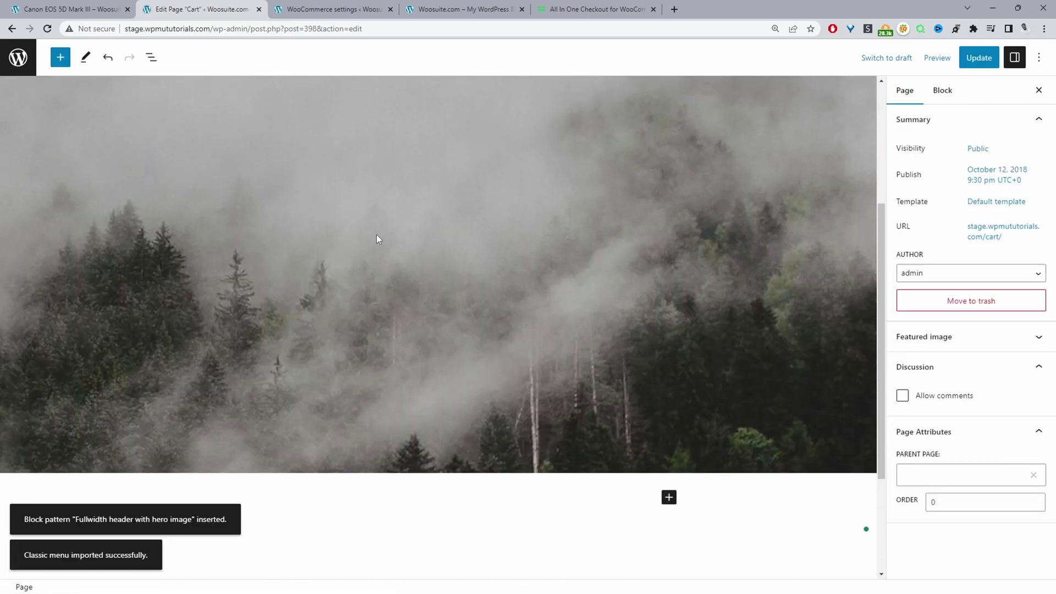
pyautogui.click(382, 258)
pyautogui.scroll(3, 383, 262)
pyautogui.scroll(-1, 605, 374)
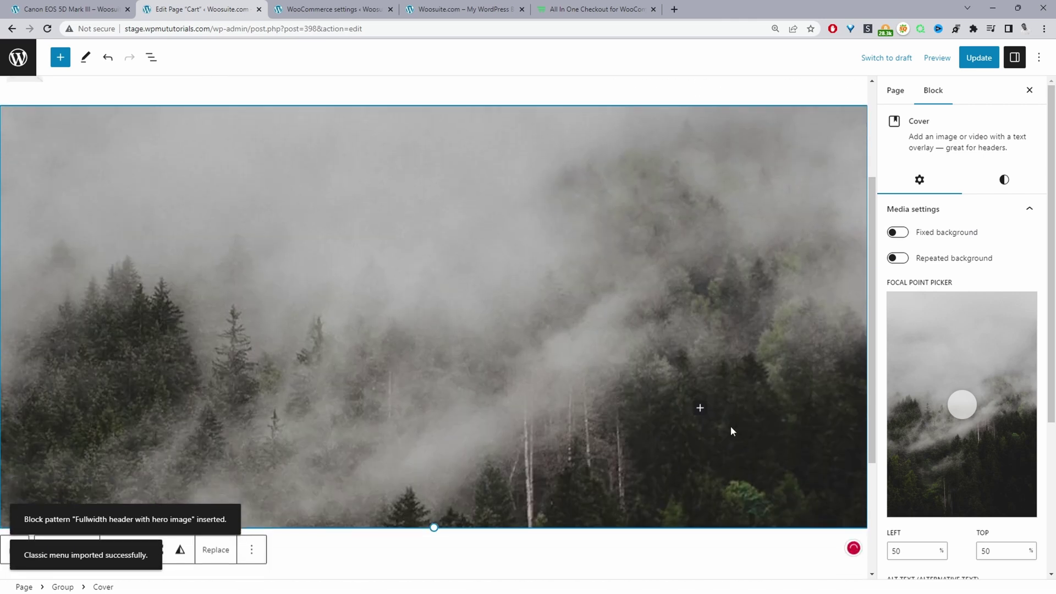
# Move the [woocommerce_cart] shortcode into a new paragraph inside the hero cover.
pyautogui.click(699, 409)
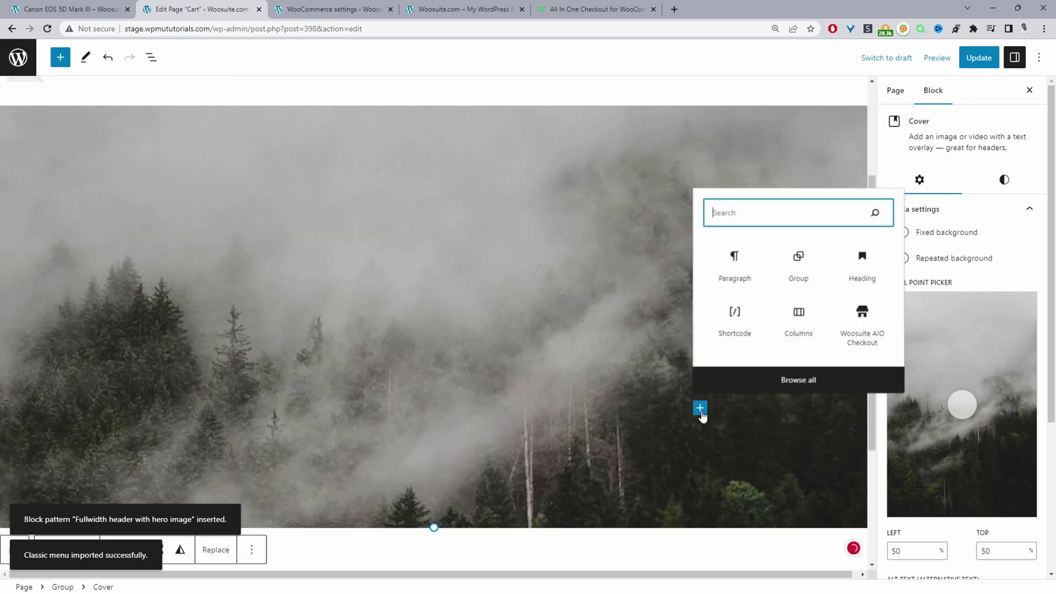
pyautogui.click(749, 269)
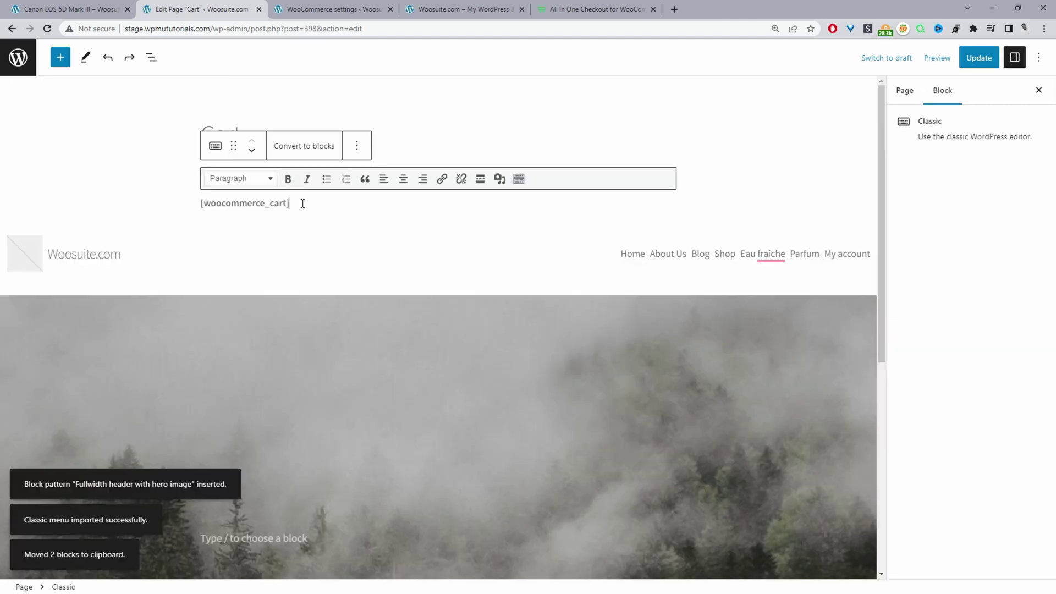
pyautogui.moveTo(288, 203); pyautogui.dragTo(201, 203)
pyautogui.hotkey('ctrl', 'c')
pyautogui.press('BackSpace')
pyautogui.scroll(-5, 252, 251)
pyautogui.click(252, 262)
pyautogui.hotkey('ctrl', 'v')
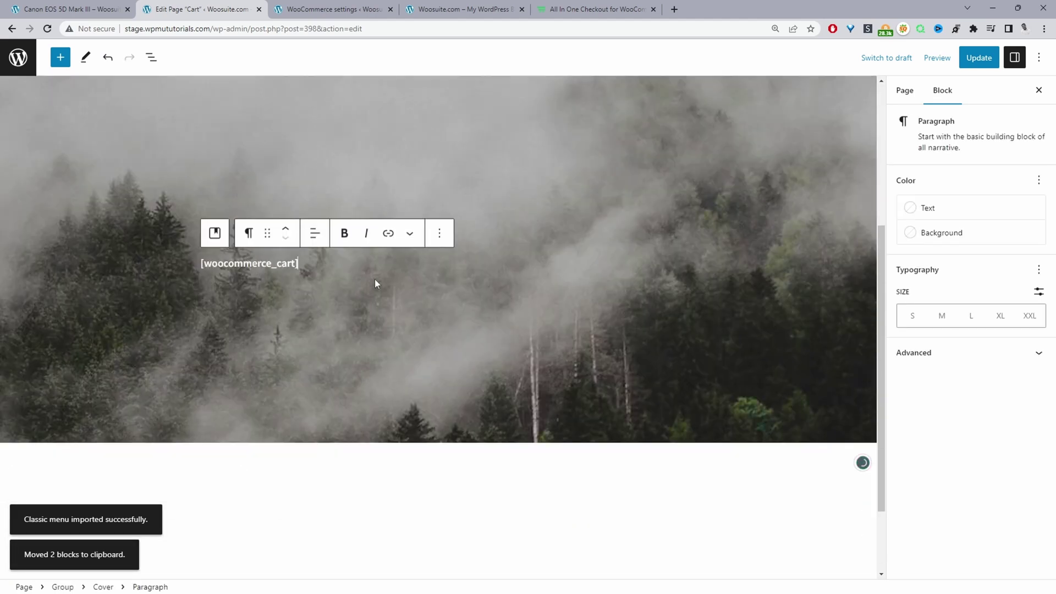
# Update the Cart page and review the live cart over the forest image.
pyautogui.click(979, 60)
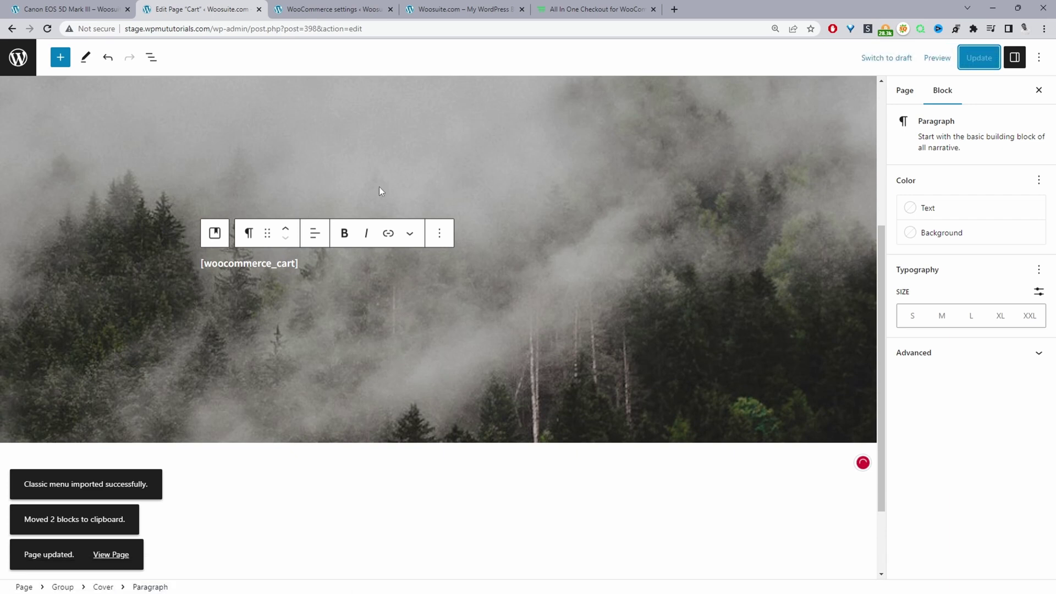
pyautogui.keyDown('ctrl'); pyautogui.click(115, 554); pyautogui.keyUp('ctrl')
pyautogui.click(462, 9)
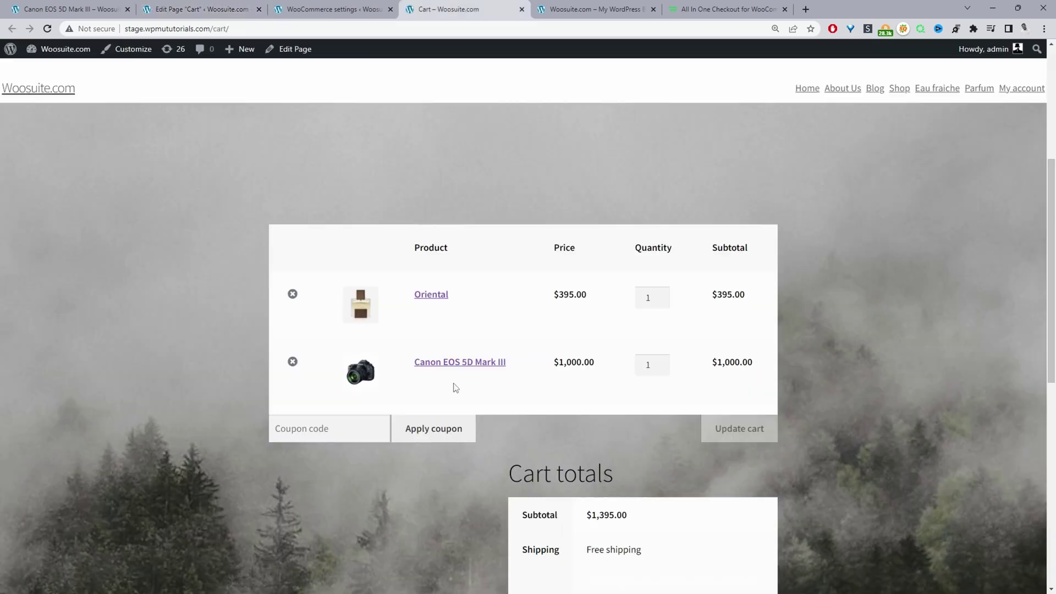
pyautogui.scroll(-6, 455, 388)
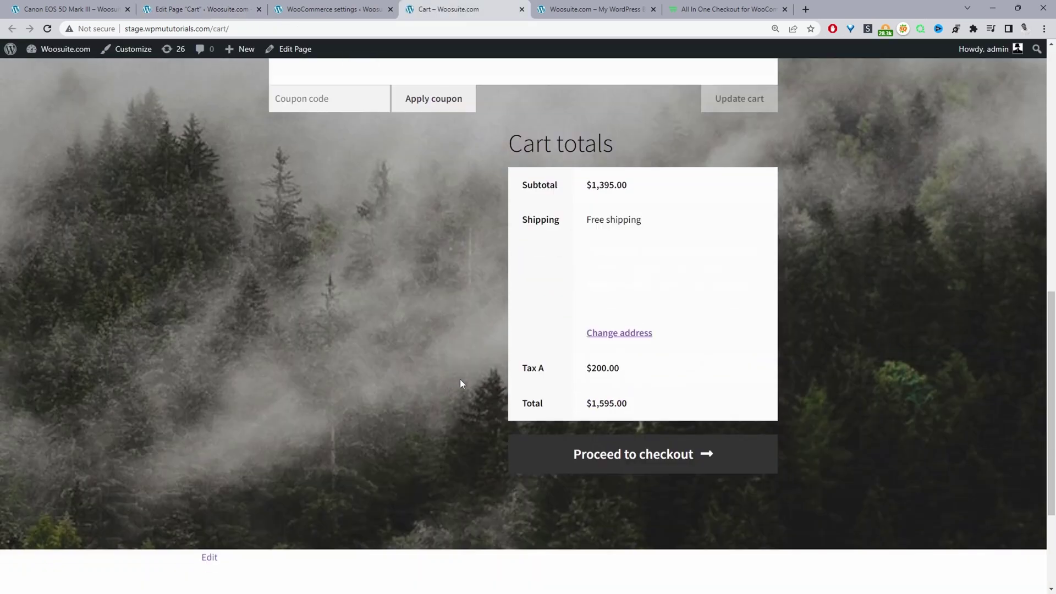
pyautogui.scroll(-3, 454, 437)
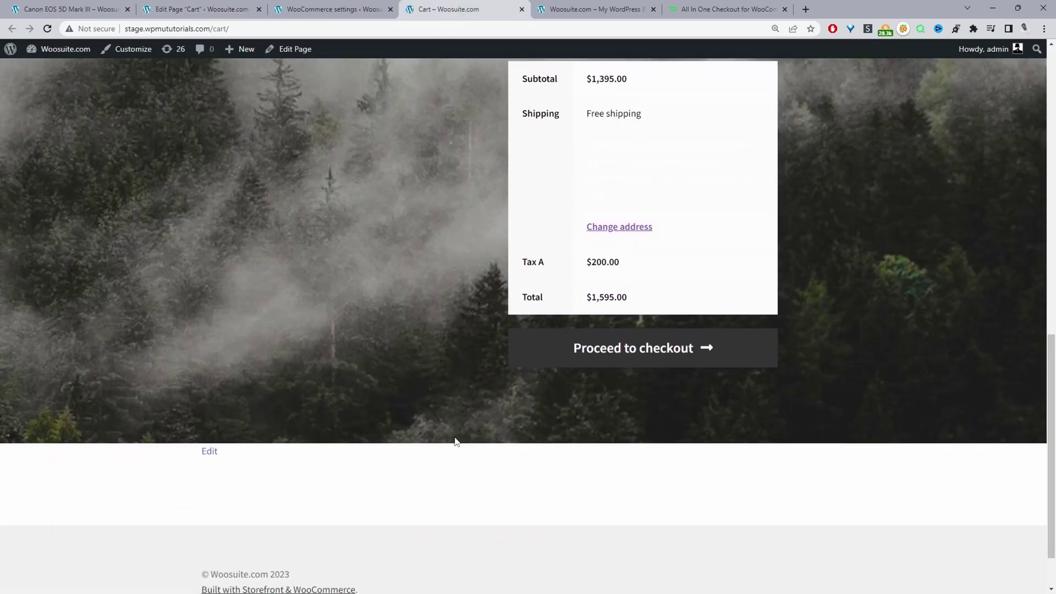
pyautogui.scroll(3, 451, 443)
pyautogui.scroll(5, 450, 444)
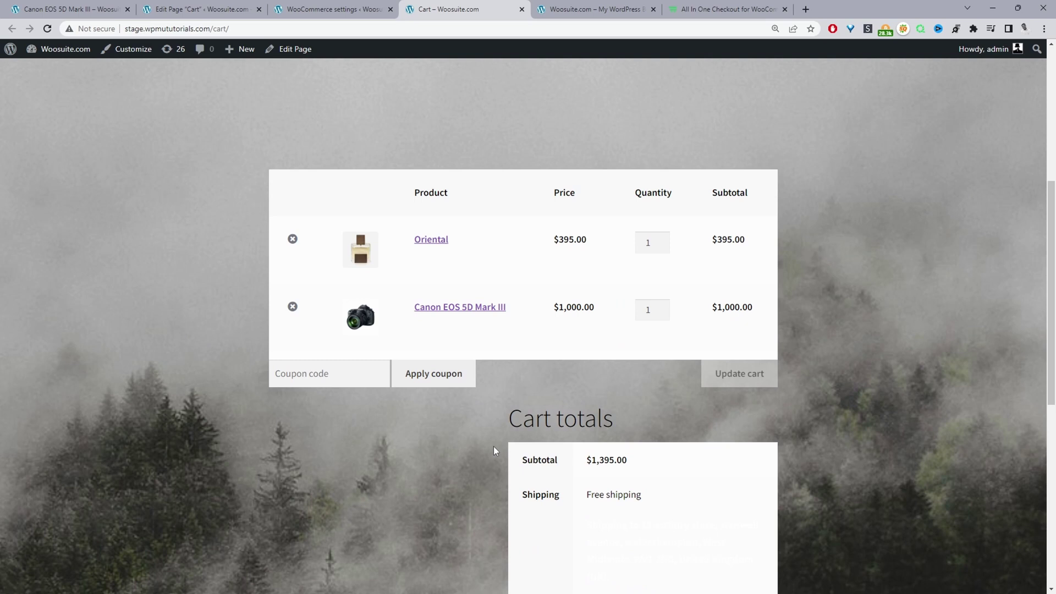
pyautogui.scroll(5, 529, 404)
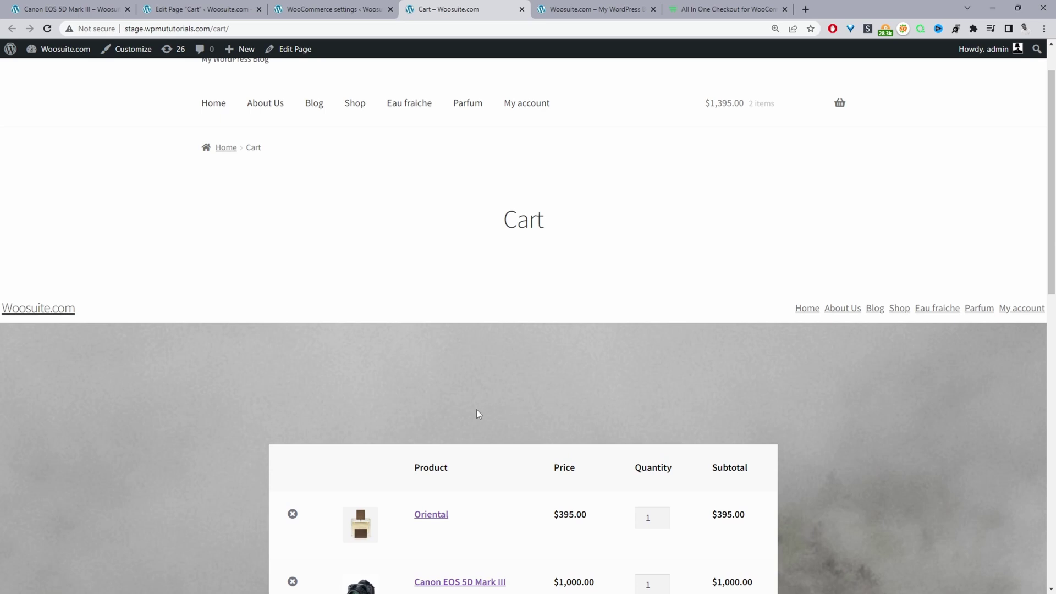
pyautogui.click(330, 9)
pyautogui.click(461, 9)
# Return to the admin All Pages list and open the Checkout page for editing.
pyautogui.click(223, 6)
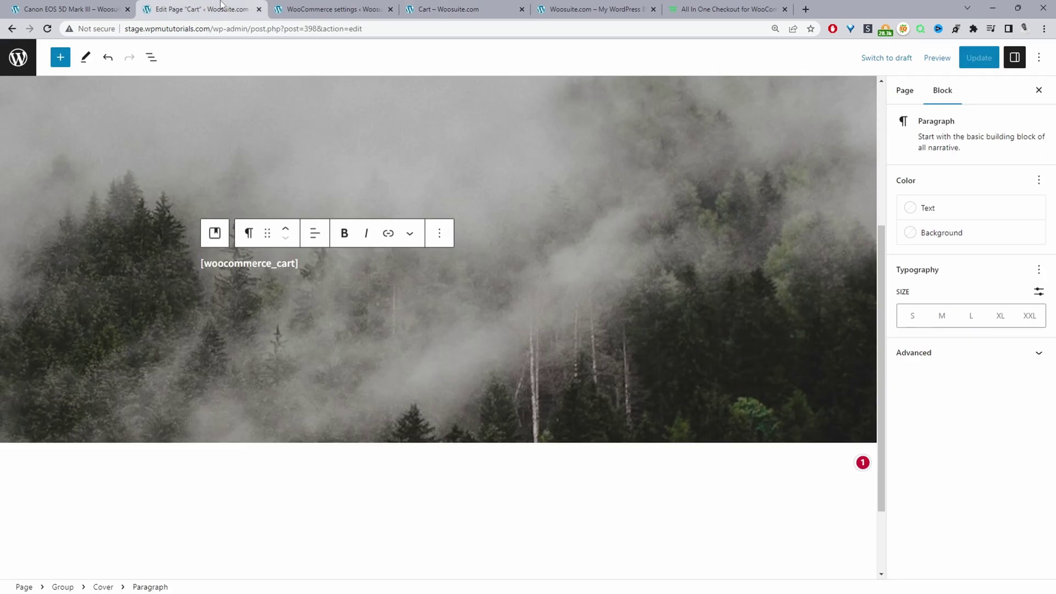
pyautogui.click(21, 60)
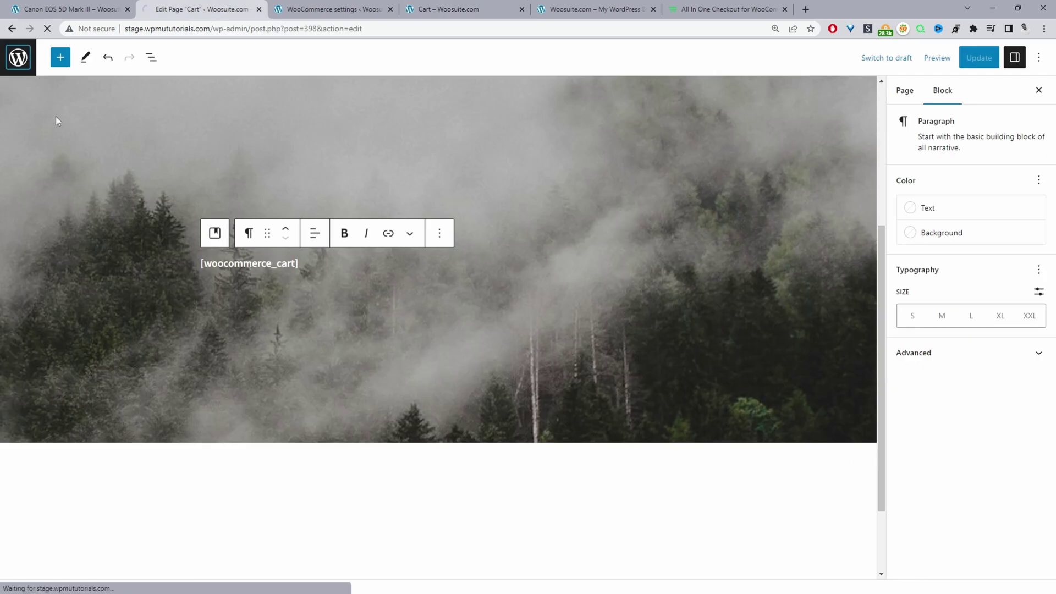
pyautogui.scroll(-2, 502, 290)
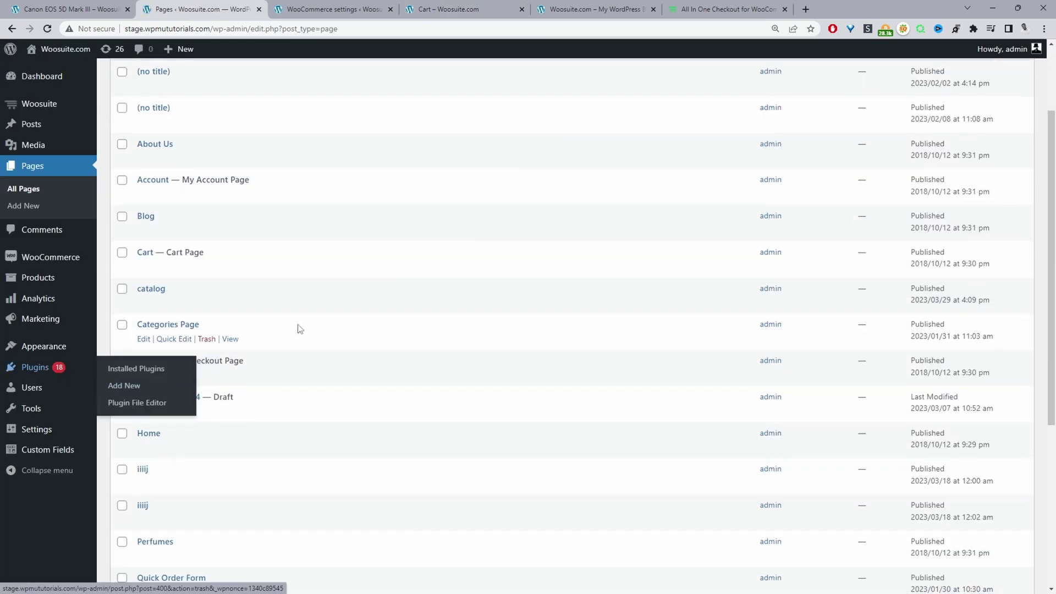
pyautogui.scroll(-4, 394, 361)
pyautogui.scroll(1, 352, 378)
pyautogui.scroll(-2, 349, 375)
pyautogui.scroll(2, 350, 375)
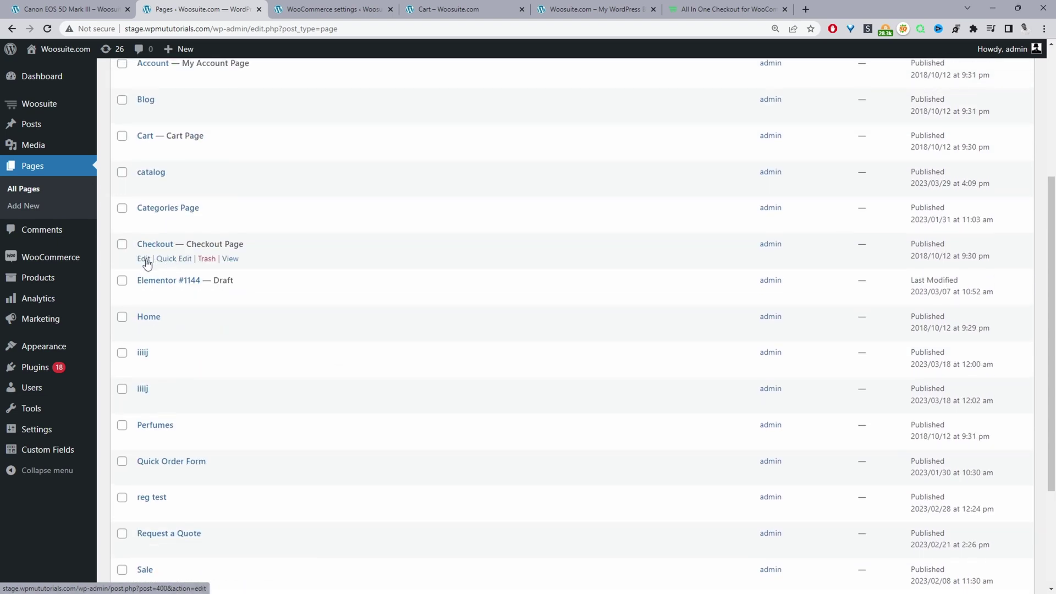
pyautogui.click(144, 259)
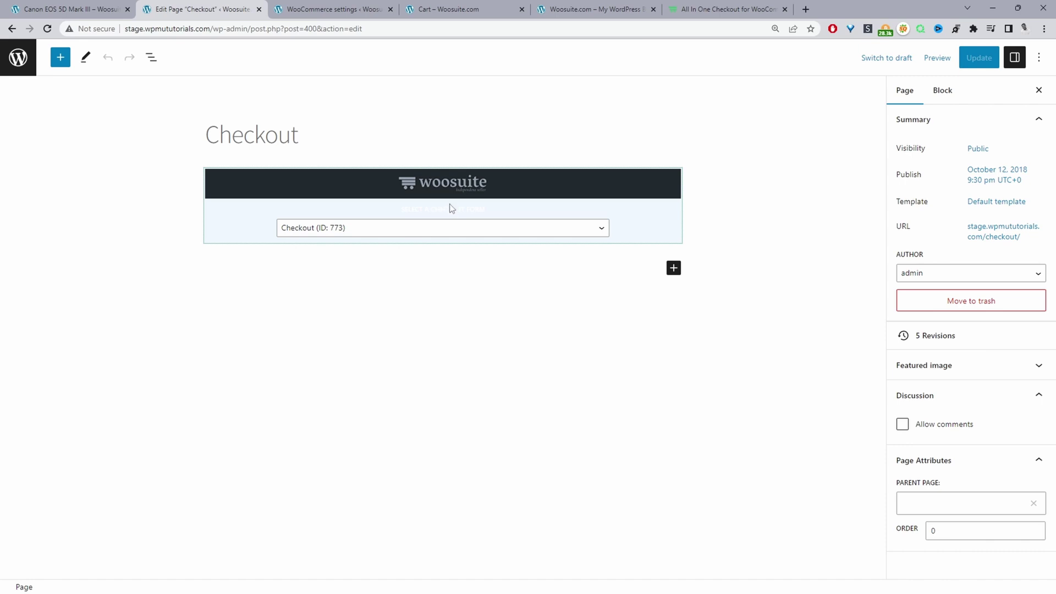
# Add a Shortcode block containing [woocommerce_checkout] to the Checkout page and show Page settings.
pyautogui.click(673, 268)
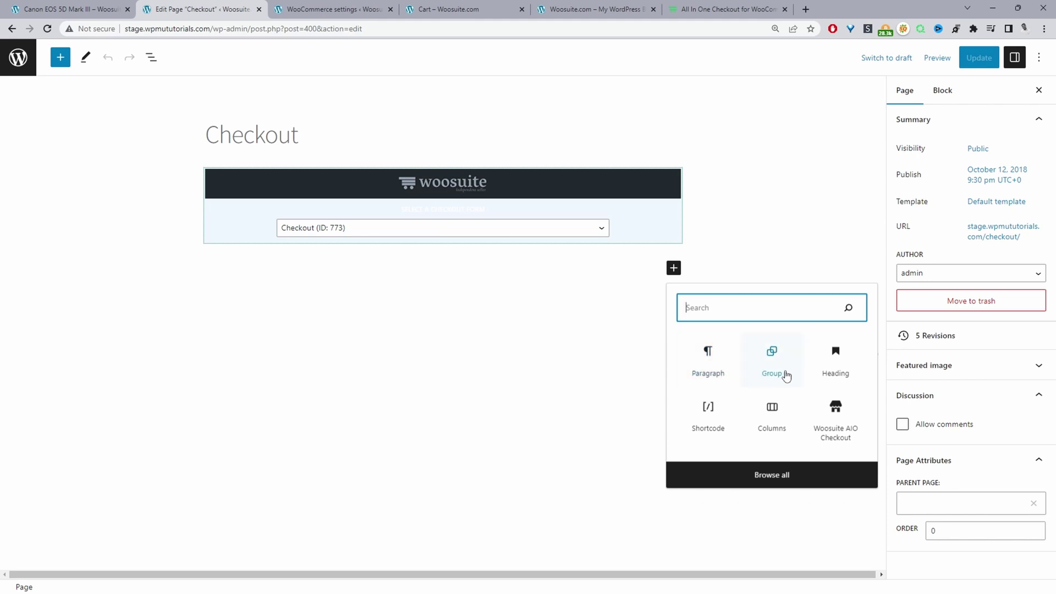
pyautogui.click(714, 427)
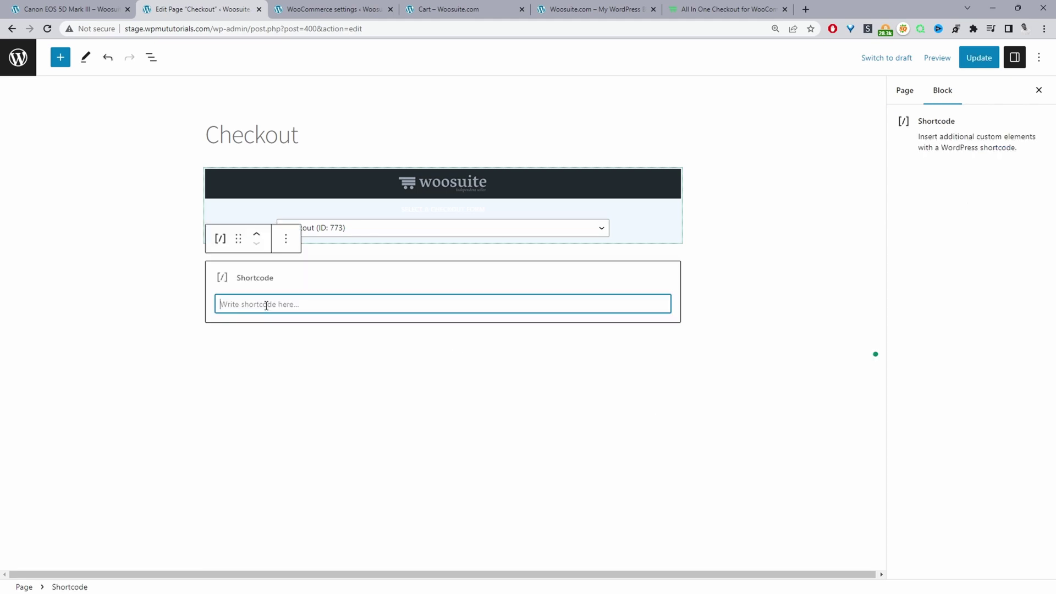
pyautogui.write('[woocommerce_')
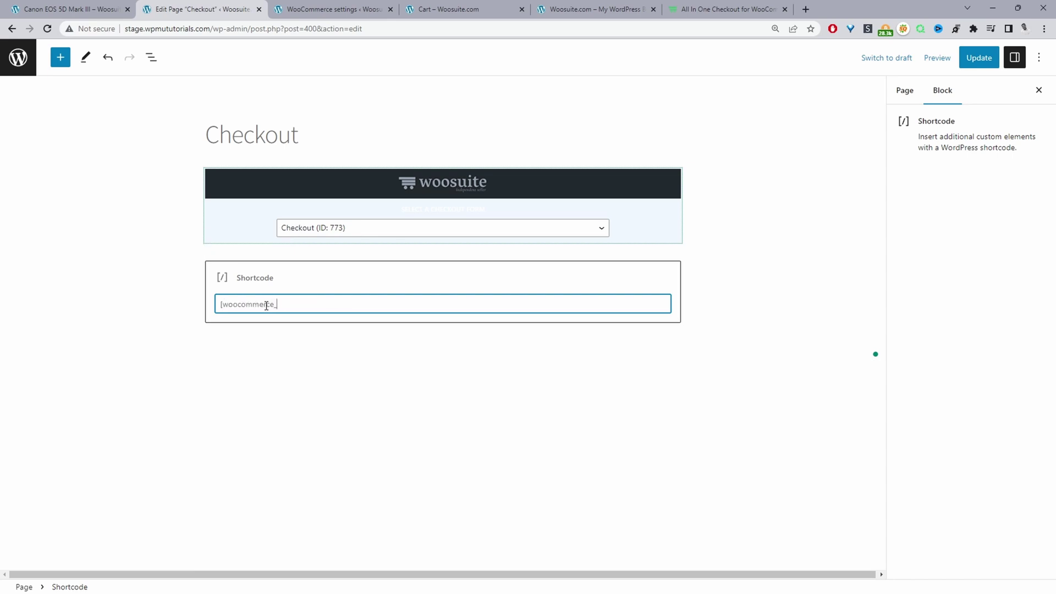
pyautogui.write('checkout]')
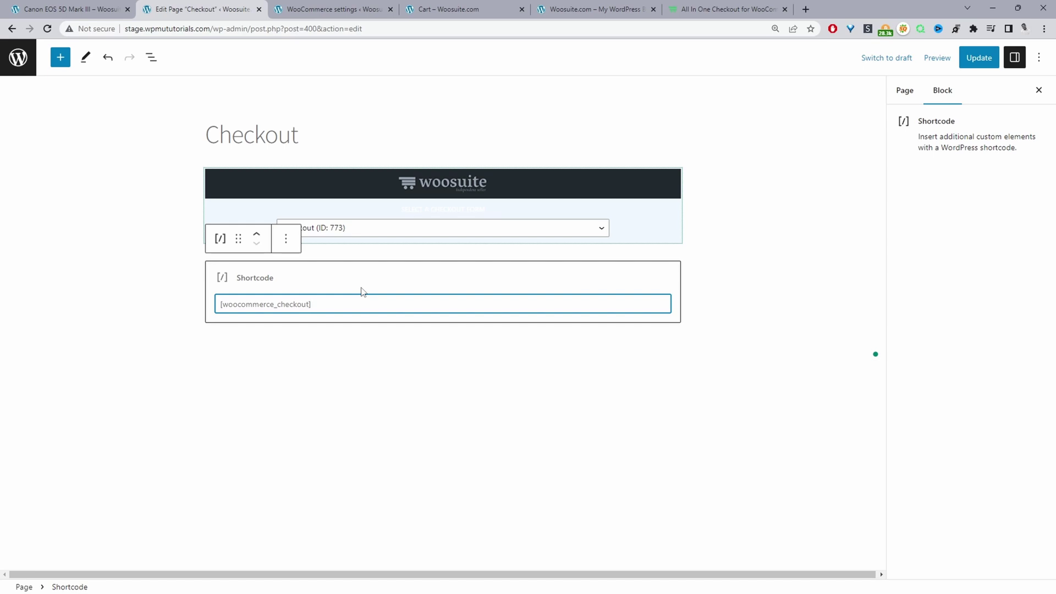
pyautogui.click(903, 90)
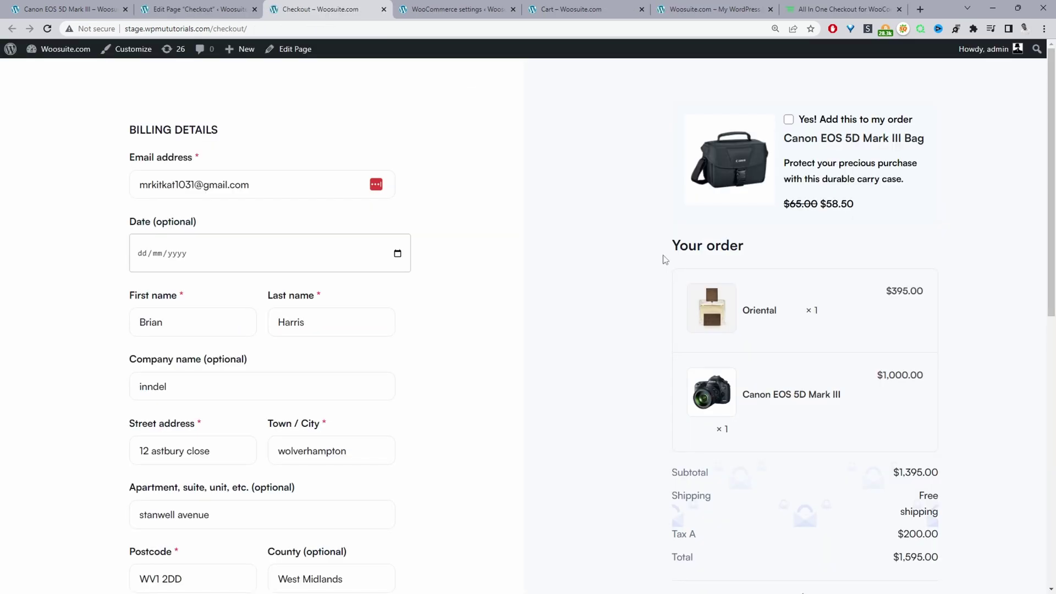
pyautogui.scroll(-4, 664, 259)
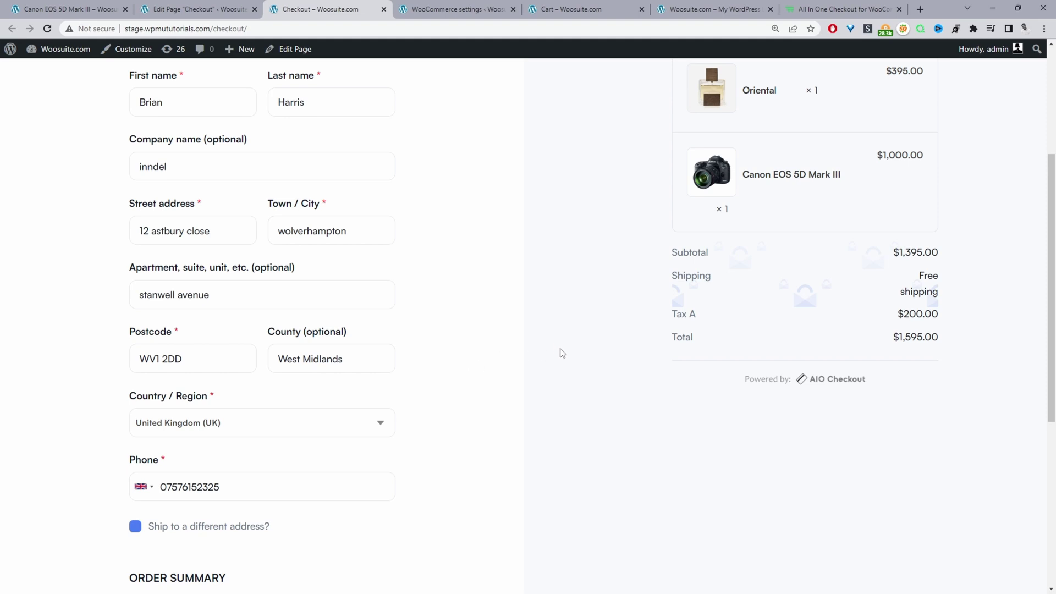
# Switch from the Checkout page editor to the All in One Checkout dashboard tab.
pyautogui.scroll(3, 558, 353)
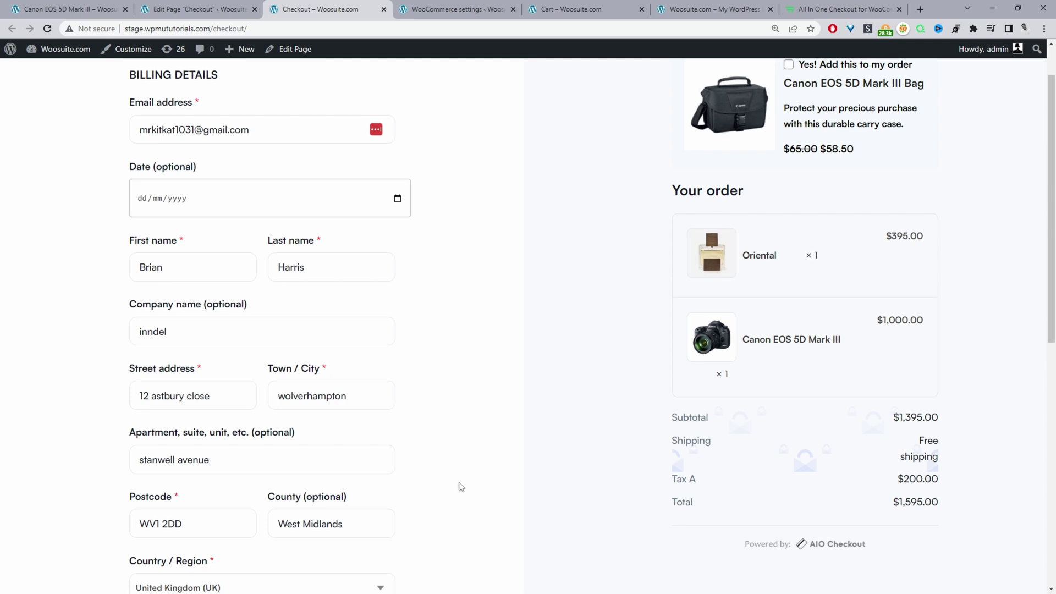
pyautogui.click(184, 8)
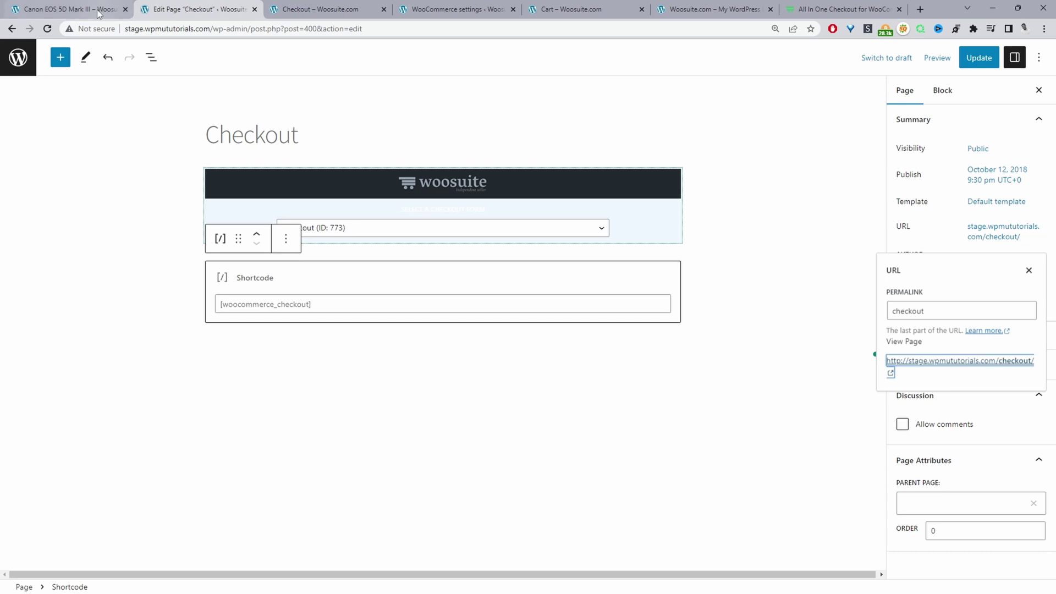
pyautogui.click(77, 10)
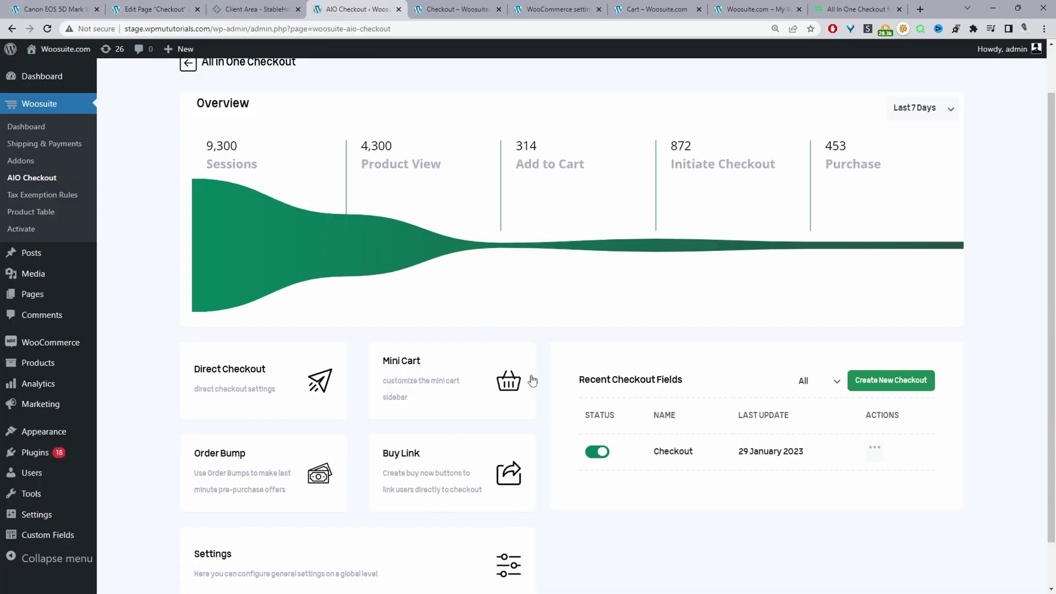
# Turn off the Checkout form's status, save the change, and reopen the storefront checkout page.
pyautogui.scroll(2, 495, 357)
pyautogui.scroll(-3, 621, 420)
pyautogui.click(597, 400)
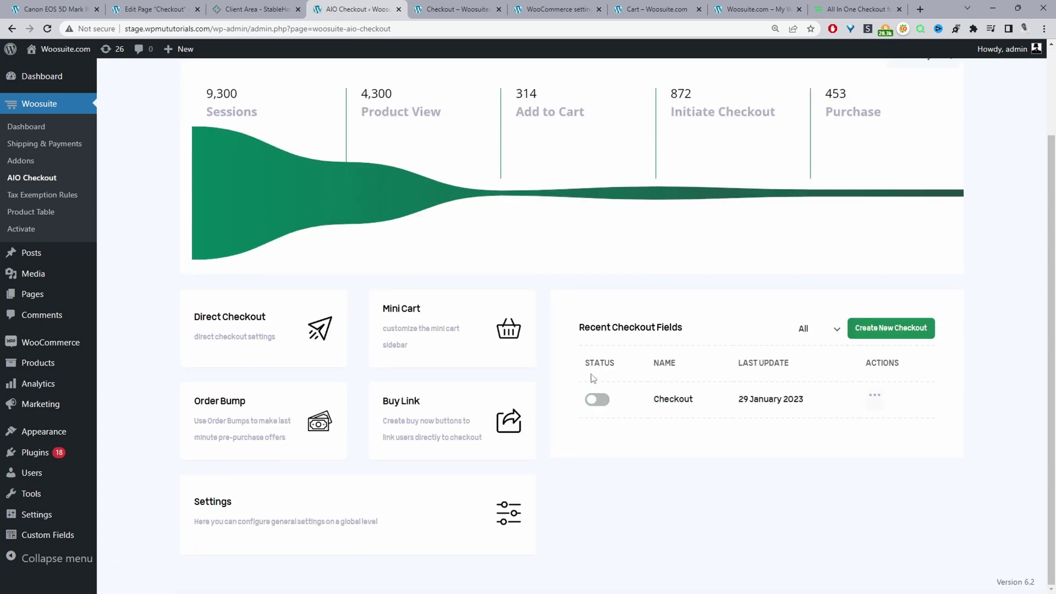
pyautogui.scroll(2, 645, 412)
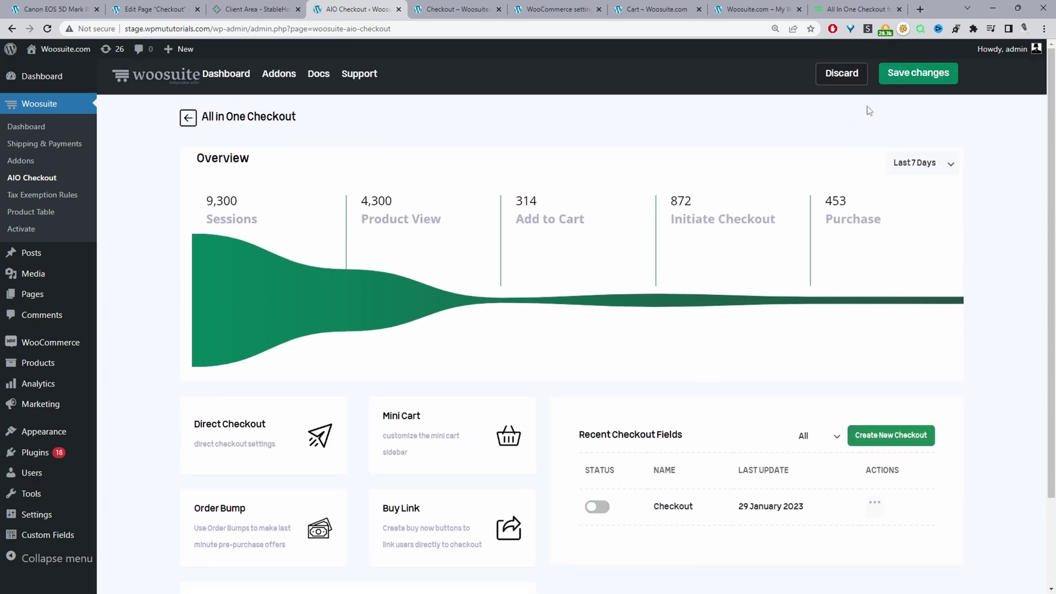
pyautogui.click(908, 78)
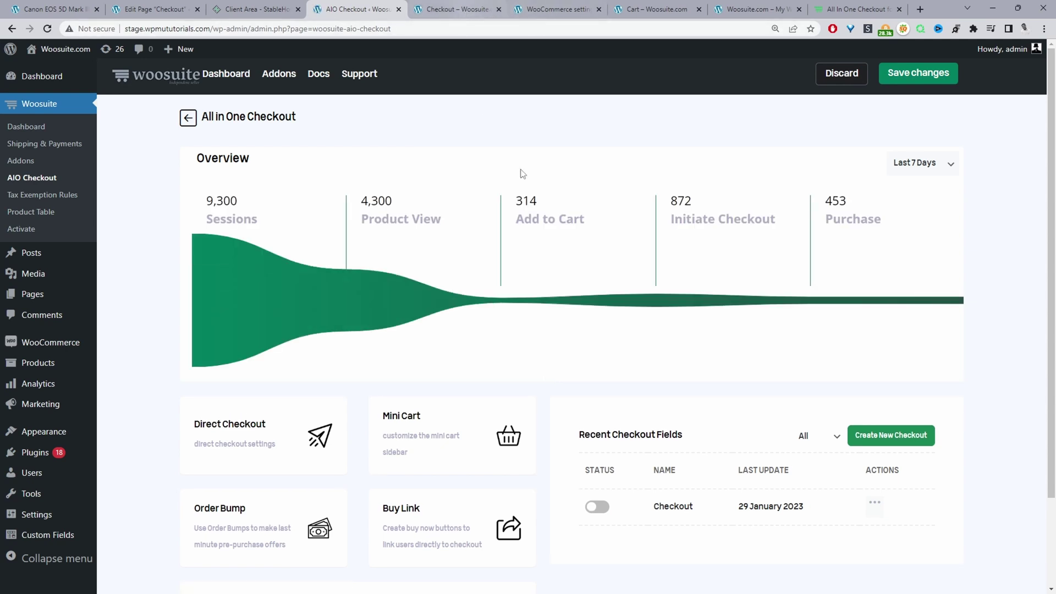
pyautogui.hotkey('ctrl', 'Tab')
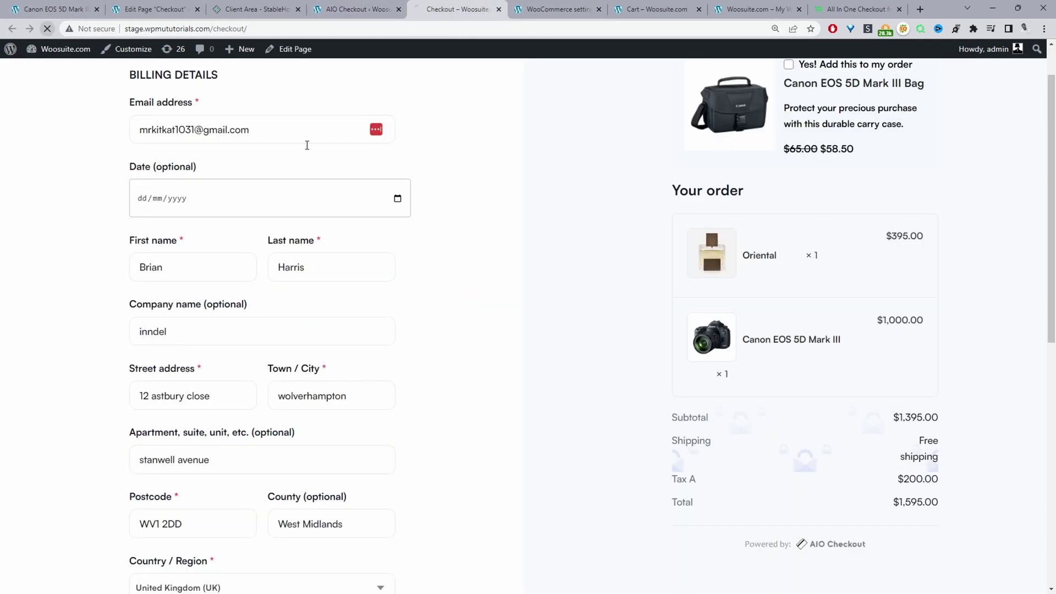
pyautogui.hotkey('ctrl', 'shift', 't')
# Review the standard WooCommerce checkout page, then return to the AIO Checkout dashboard.
pyautogui.scroll(-5, 699, 272)
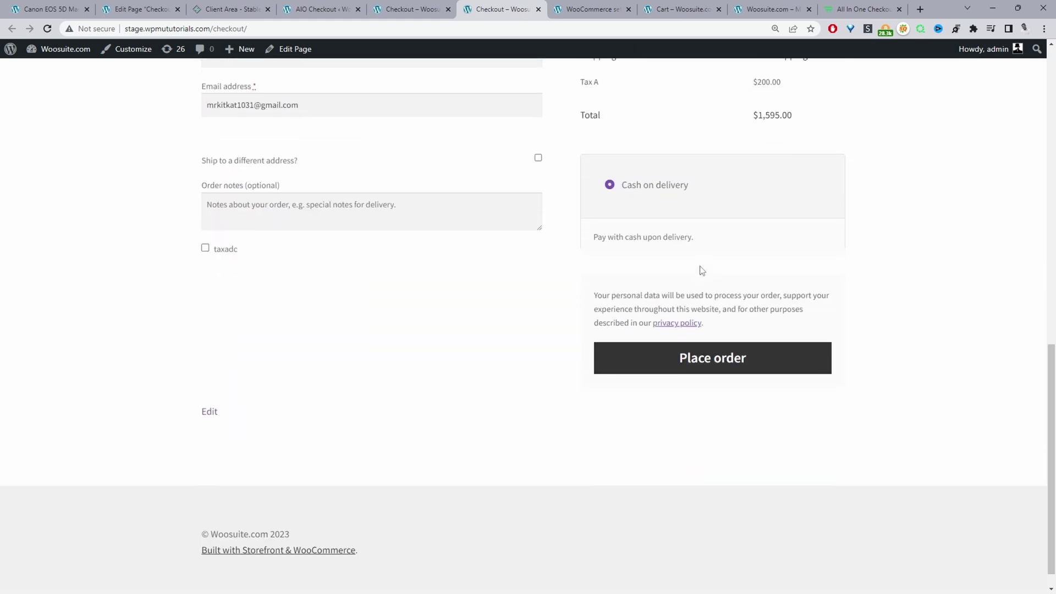
pyautogui.scroll(5, 700, 272)
pyautogui.scroll(4, 700, 269)
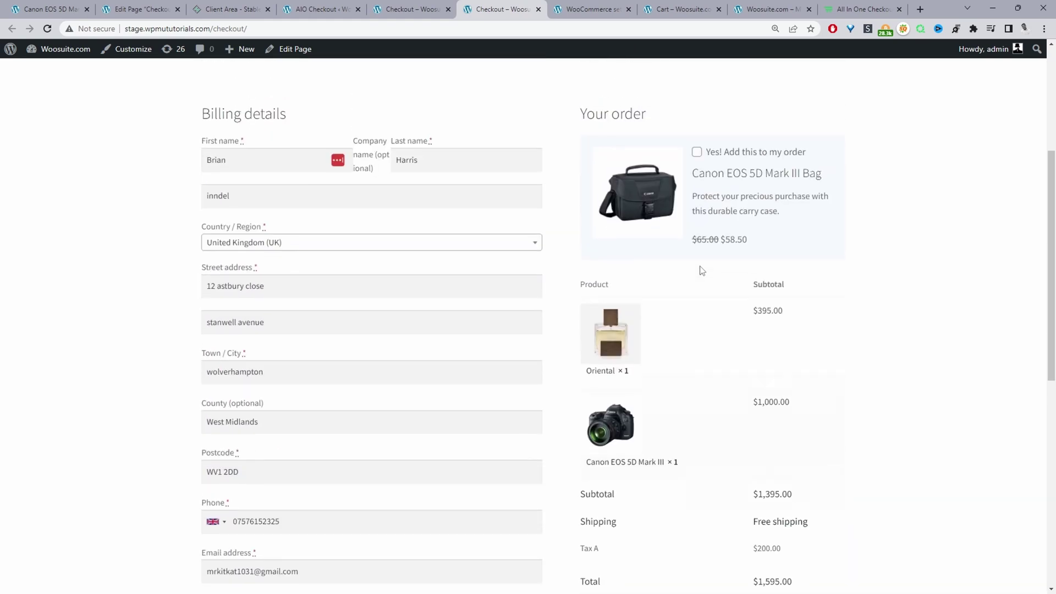
pyautogui.scroll(-2, 751, 331)
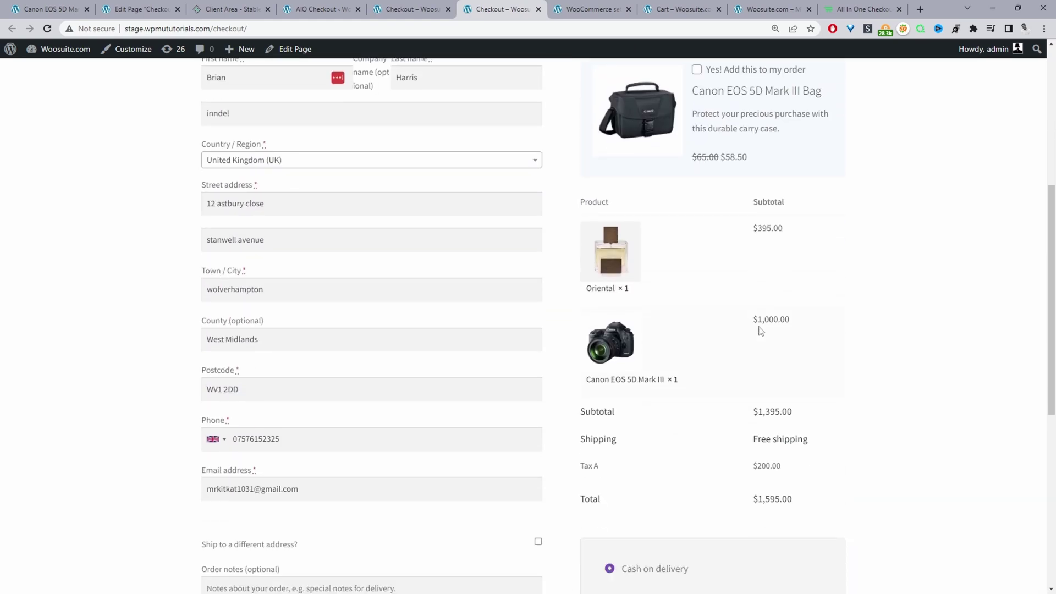
pyautogui.scroll(1, 754, 332)
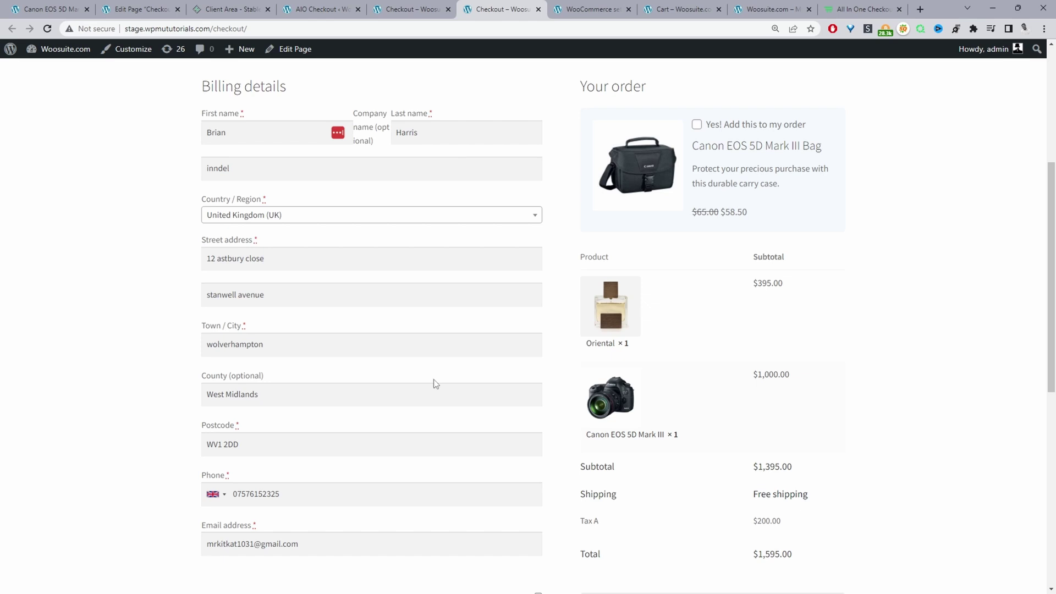
pyautogui.scroll(-2, 436, 383)
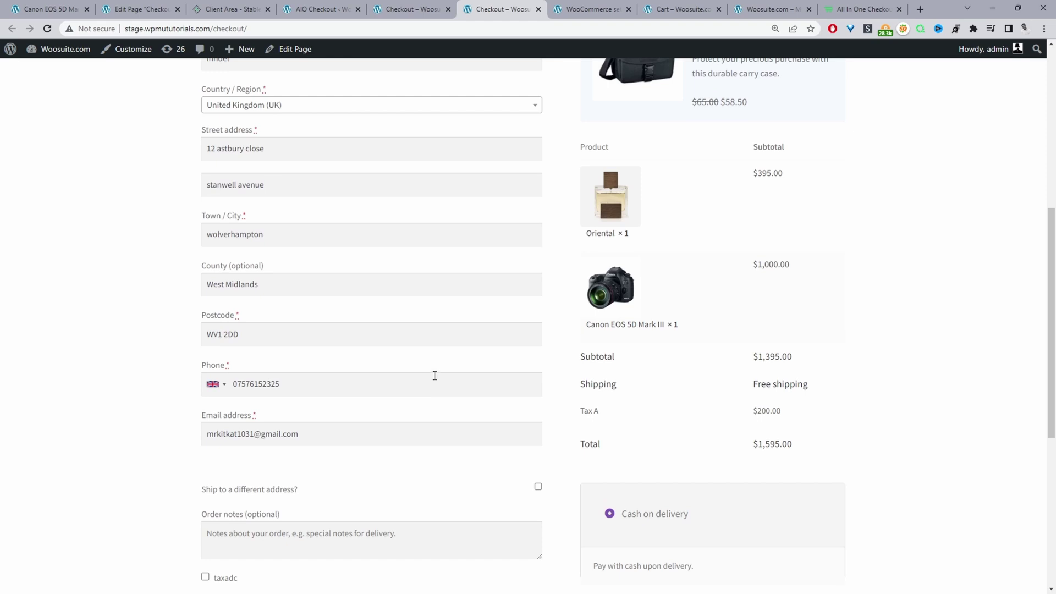
pyautogui.click(316, 9)
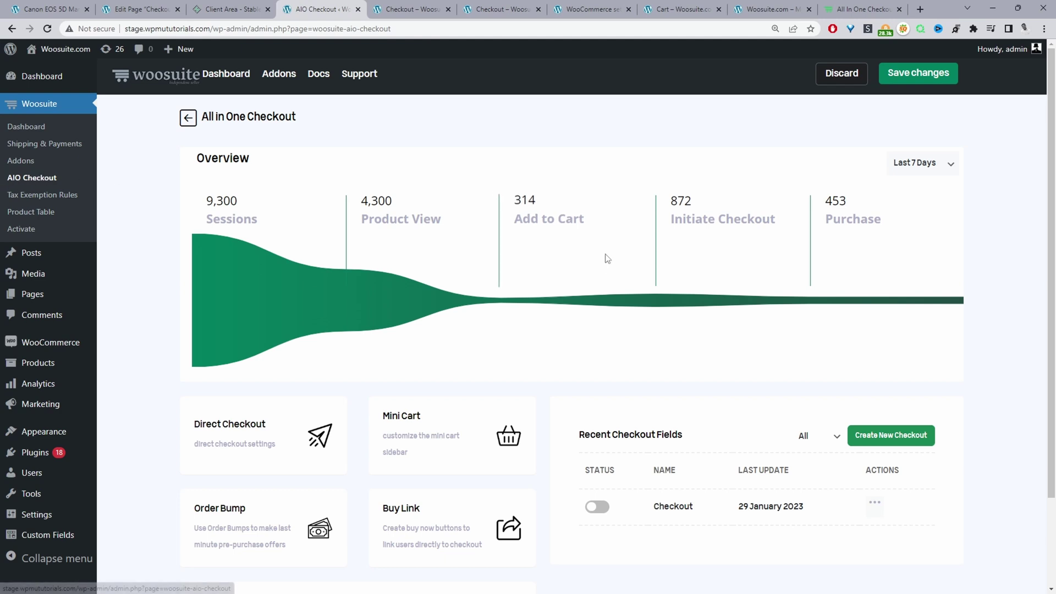
# Enable the mini cart and keep its position at Bottom Left.
pyautogui.scroll(-1, 604, 257)
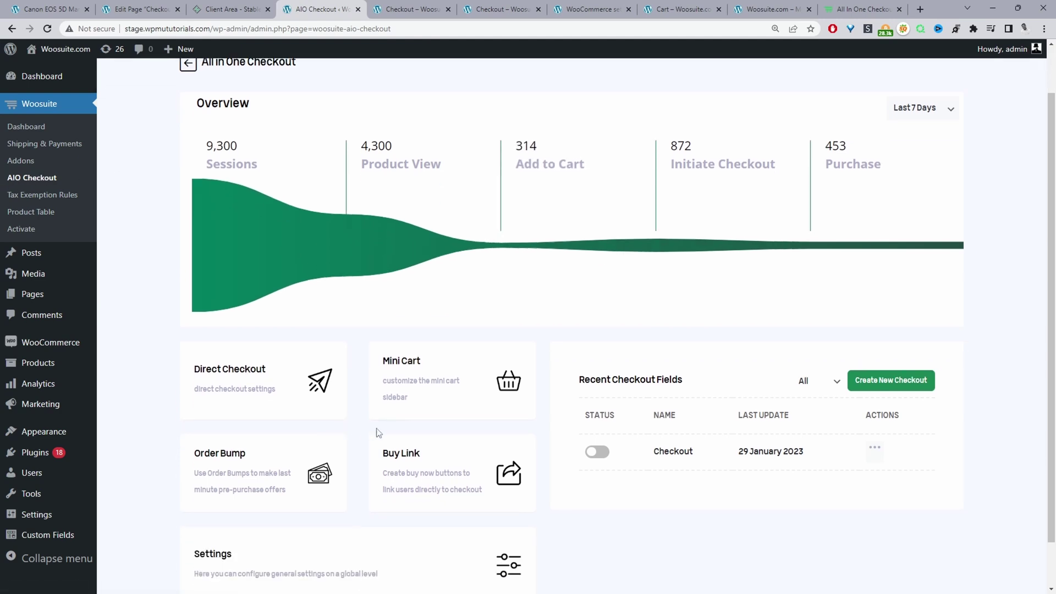
pyautogui.click(436, 378)
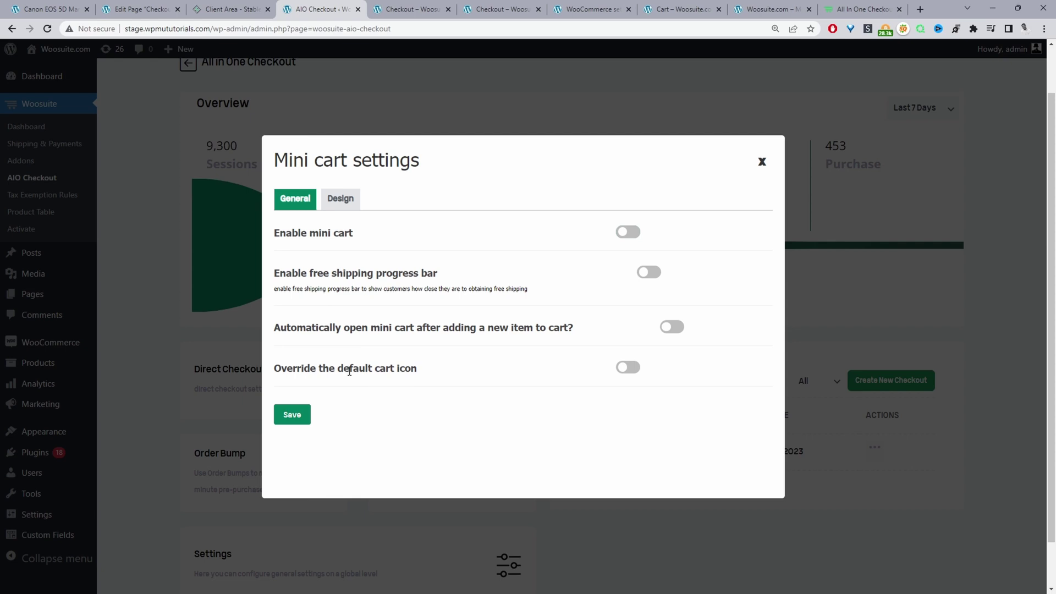
pyautogui.click(638, 236)
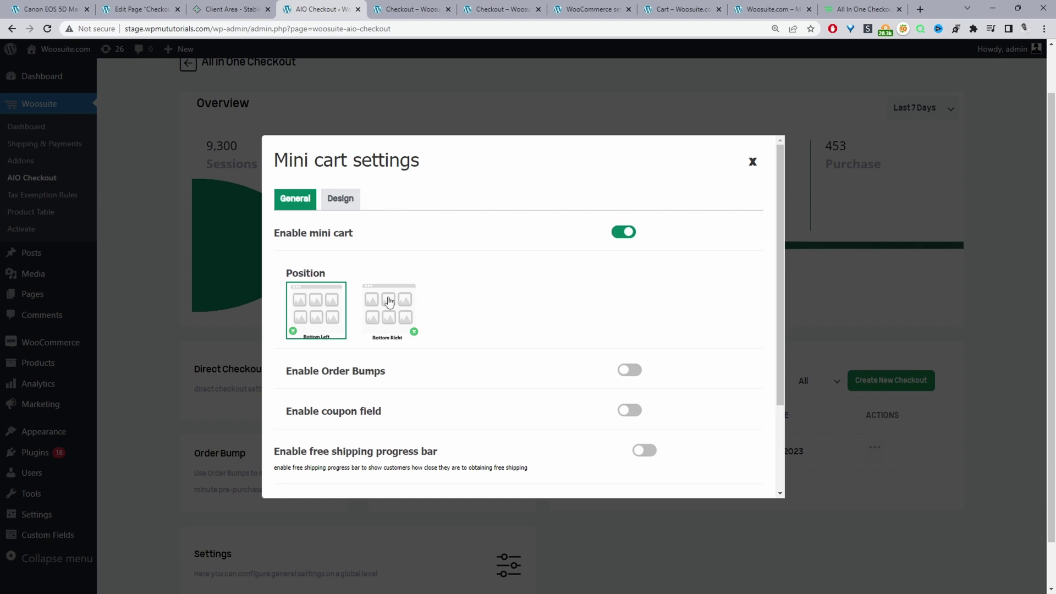
pyautogui.click(400, 325)
pyautogui.click(325, 332)
# Turn on order bumps, the coupon field and the free shipping progress bar in the mini cart.
pyautogui.scroll(-2, 476, 361)
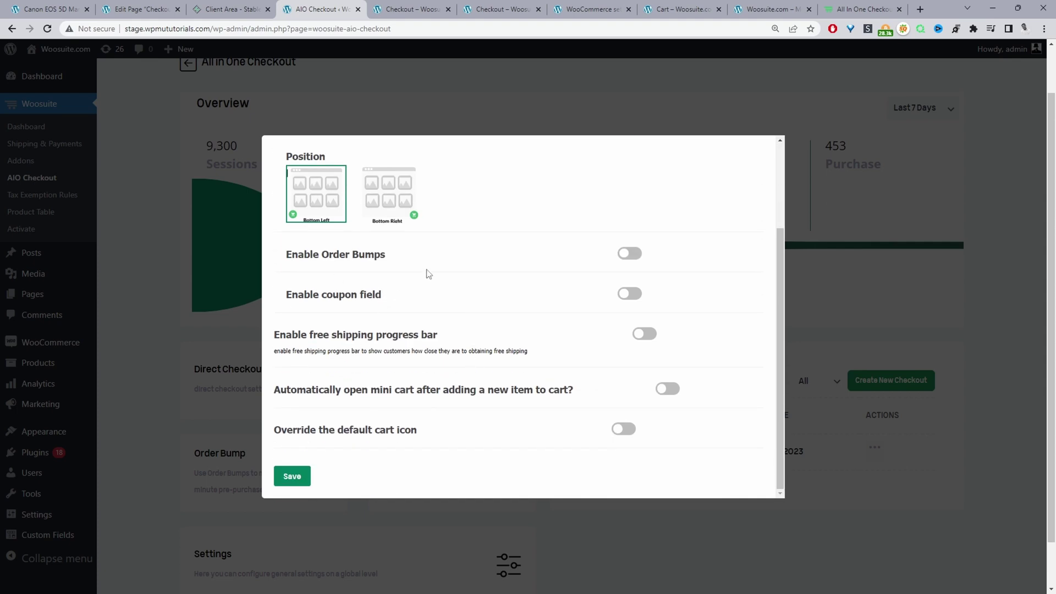
pyautogui.click(626, 256)
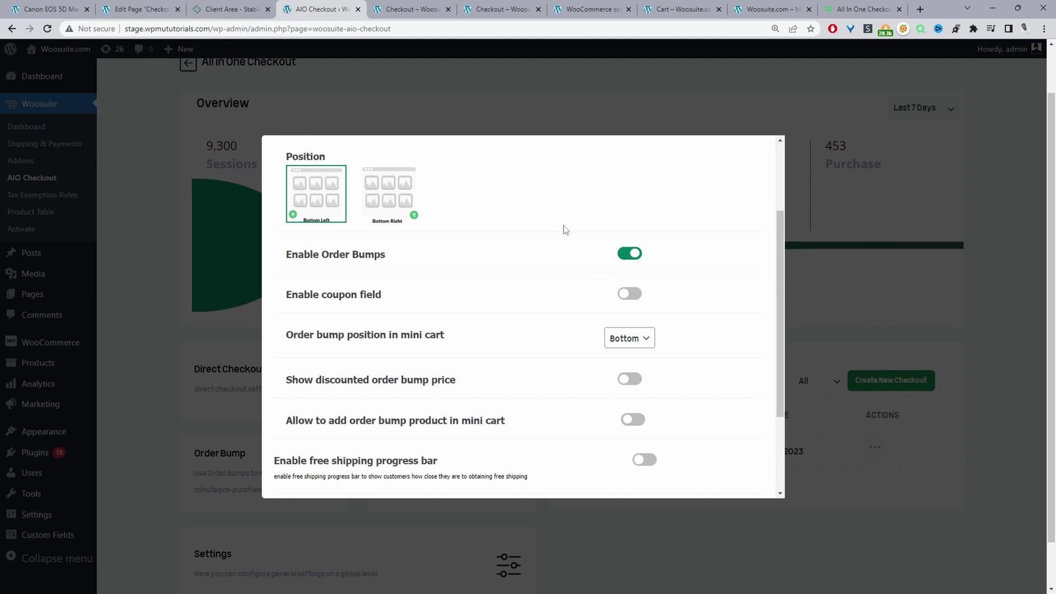
pyautogui.click(627, 294)
pyautogui.scroll(-1, 590, 420)
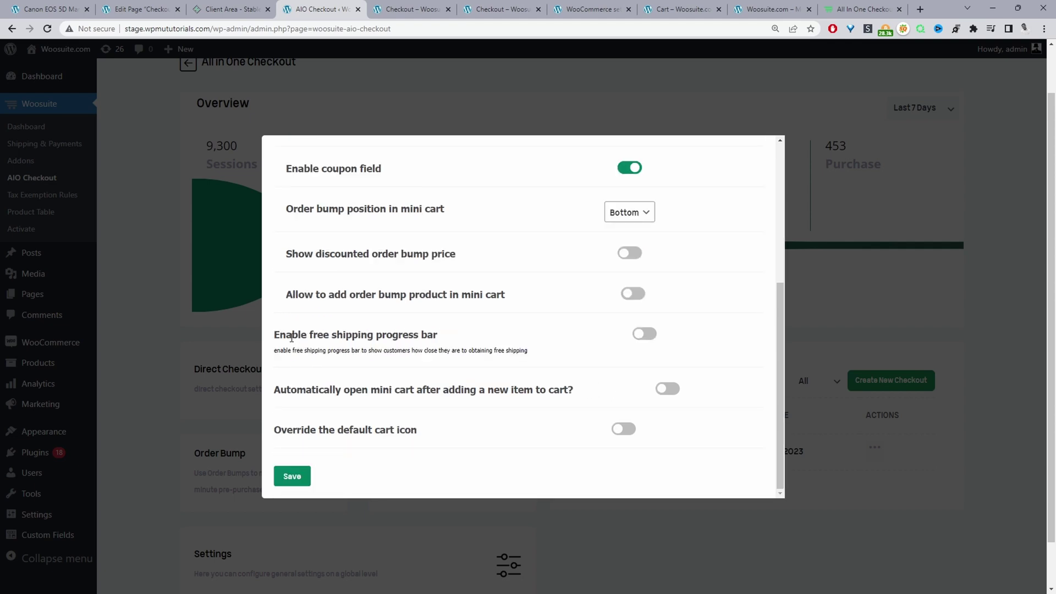
pyautogui.click(641, 337)
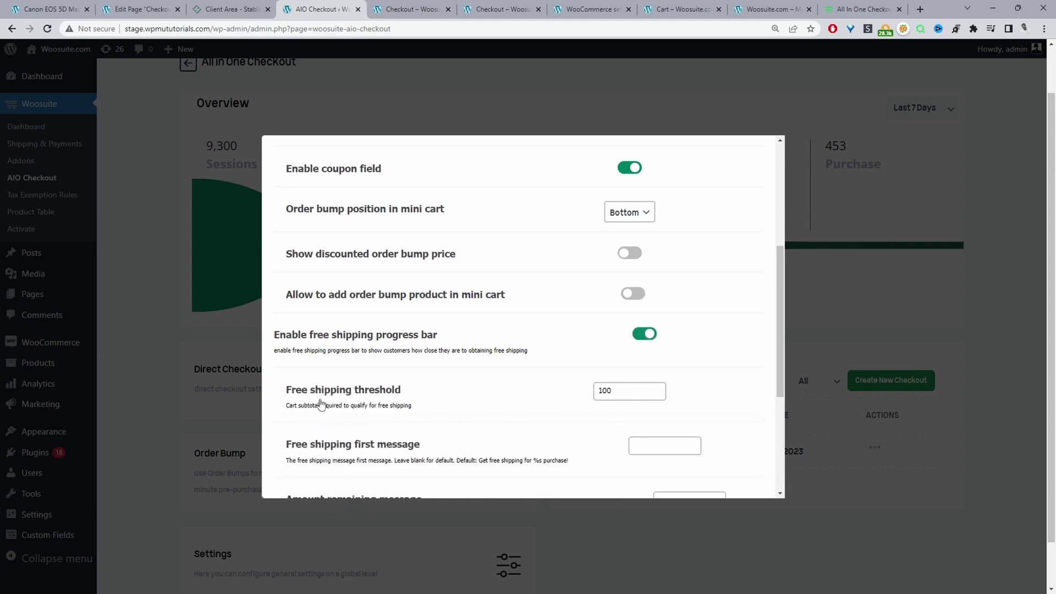
# Keep the mini cart's free shipping threshold at 100.
pyautogui.doubleClick(610, 392)
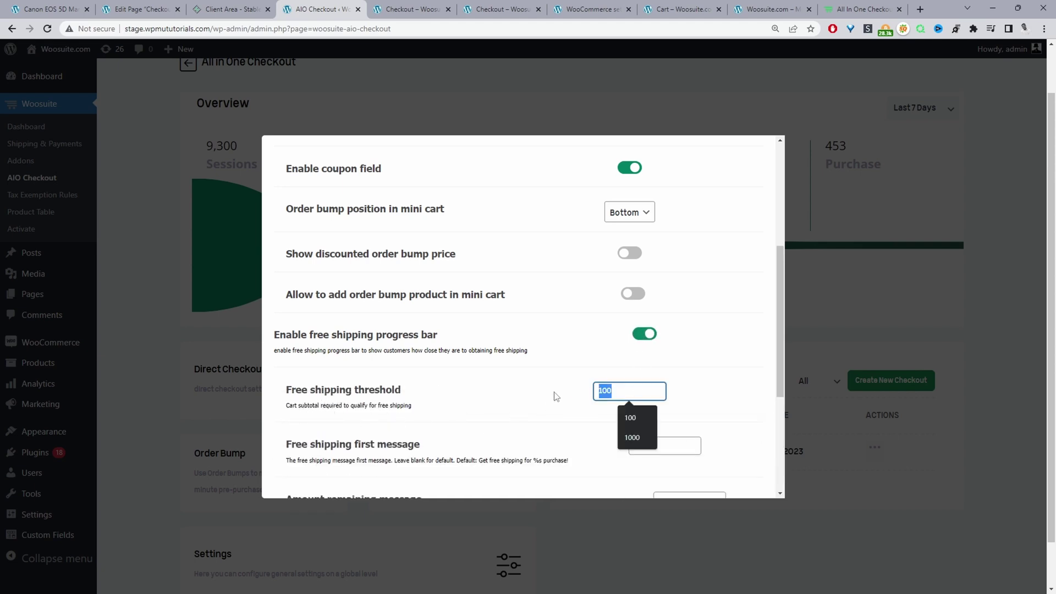
pyautogui.click(691, 359)
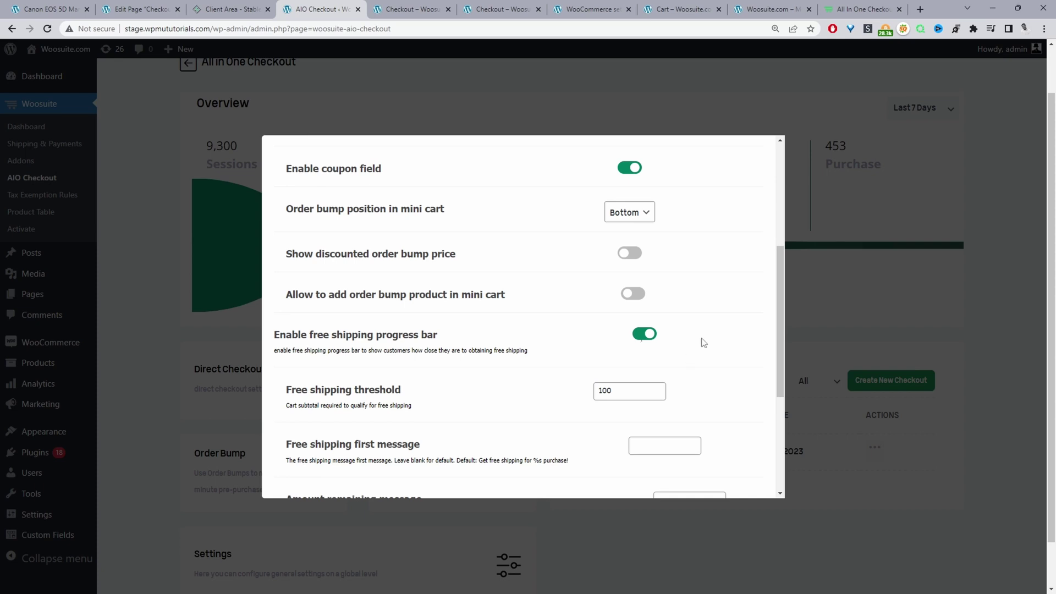
pyautogui.doubleClick(629, 389)
pyautogui.scroll(-3, 636, 238)
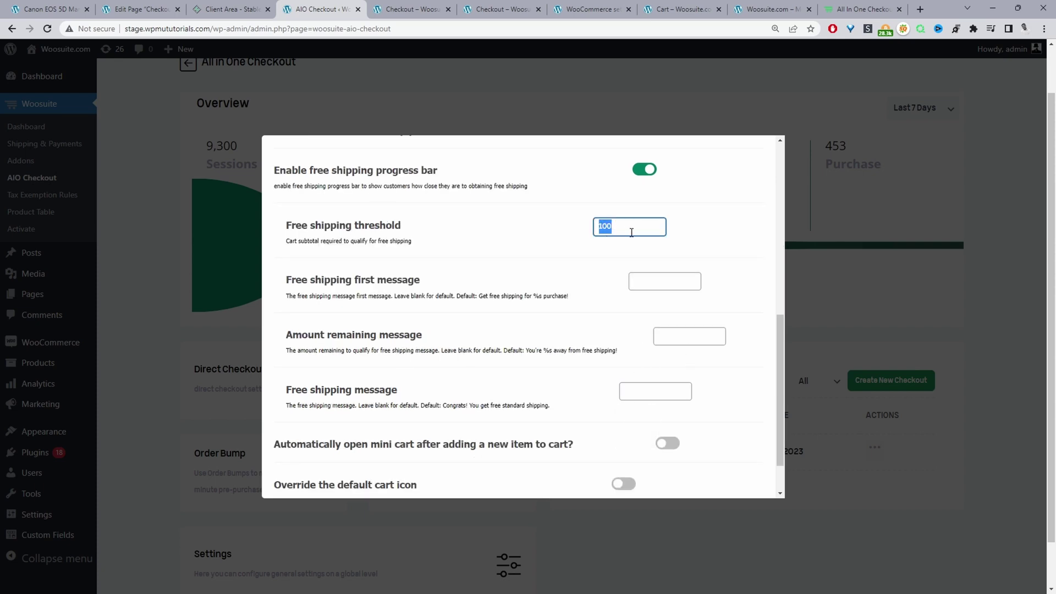
pyautogui.click(709, 225)
pyautogui.scroll(-1, 650, 259)
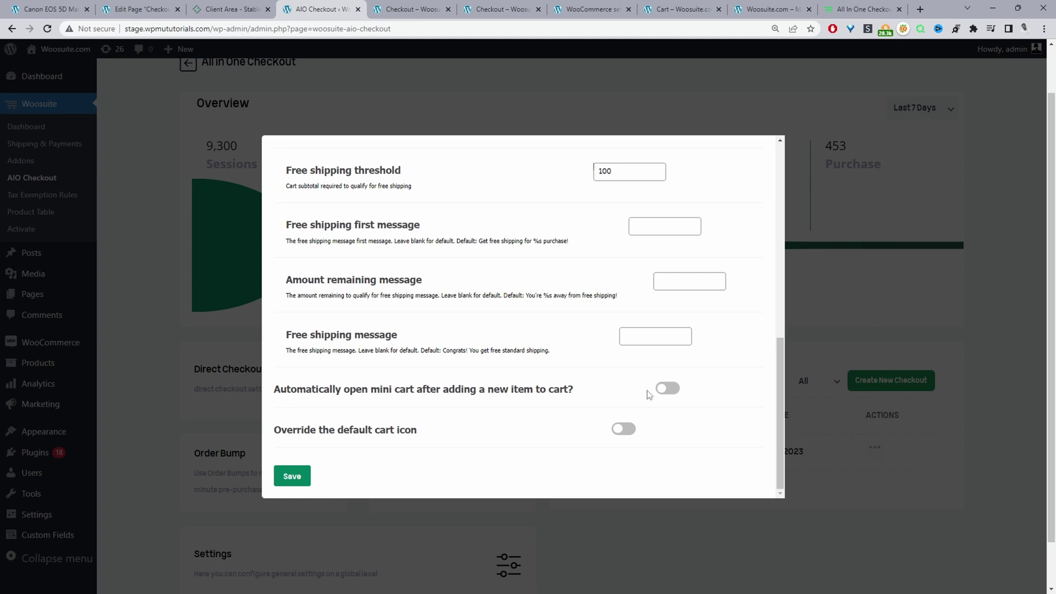
# Enable auto-opening the mini cart after adding items, save, and view the storefront shop page.
pyautogui.click(666, 388)
pyautogui.click(290, 480)
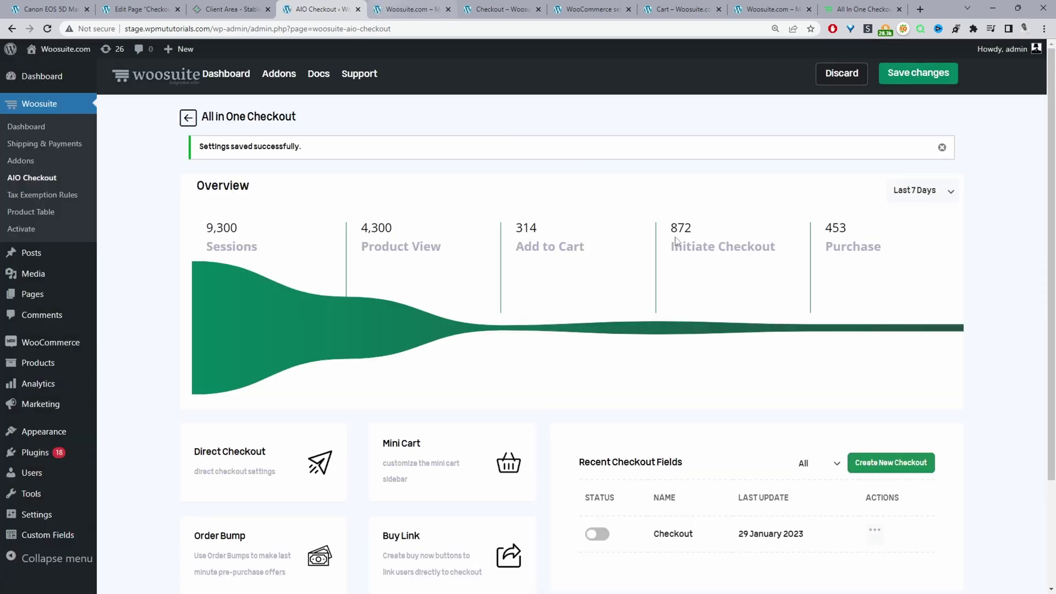
pyautogui.hotkey('ctrl', 'Tab')
pyautogui.scroll(-10, 578, 288)
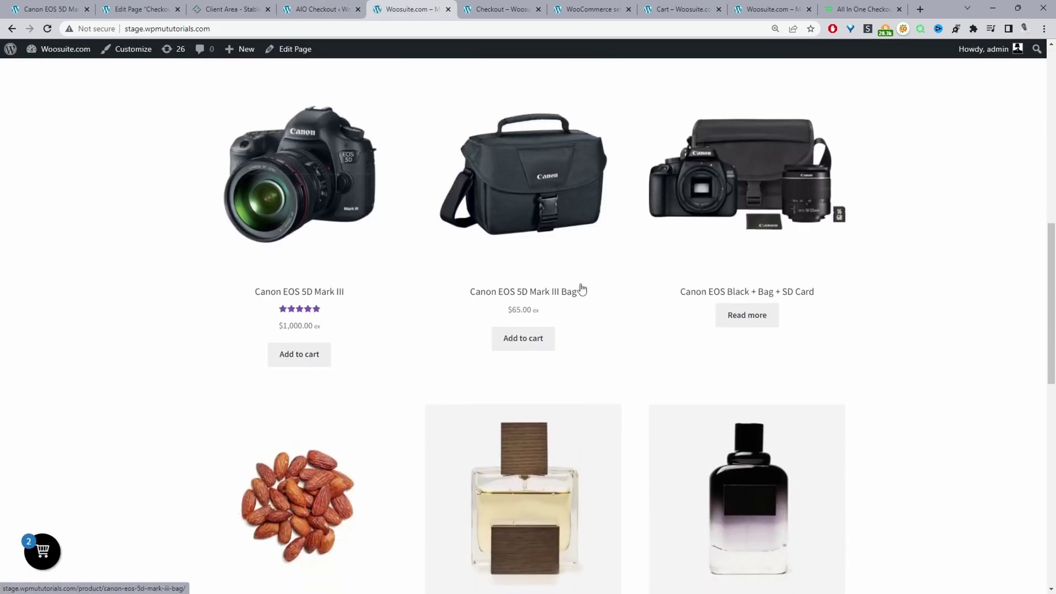
# Add Oriental to the cart, inspect the side cart's free shipping message and coupon field, then close it.
pyautogui.scroll(-7, 583, 303)
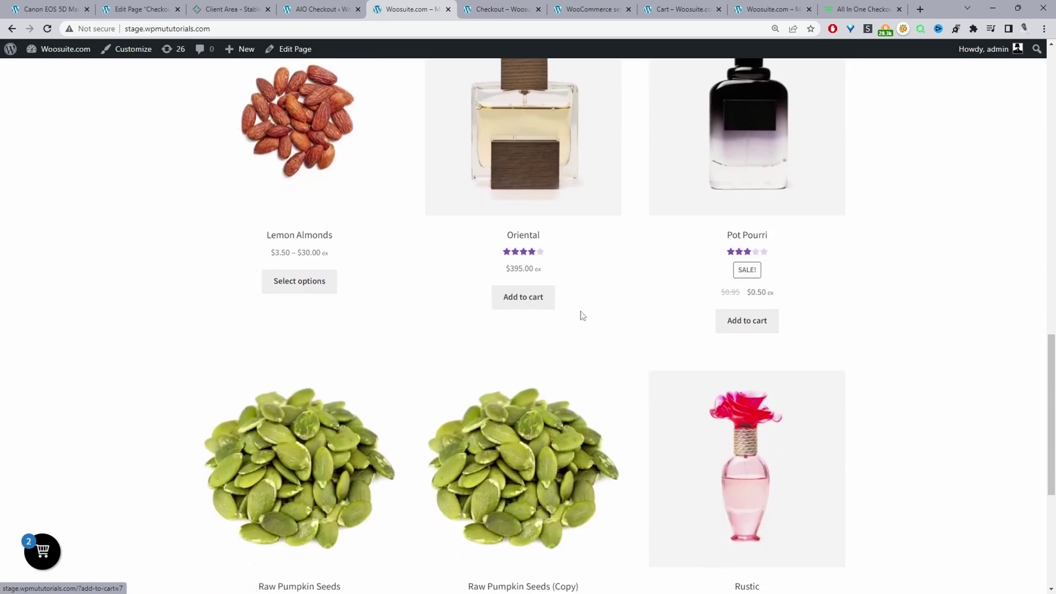
pyautogui.click(519, 300)
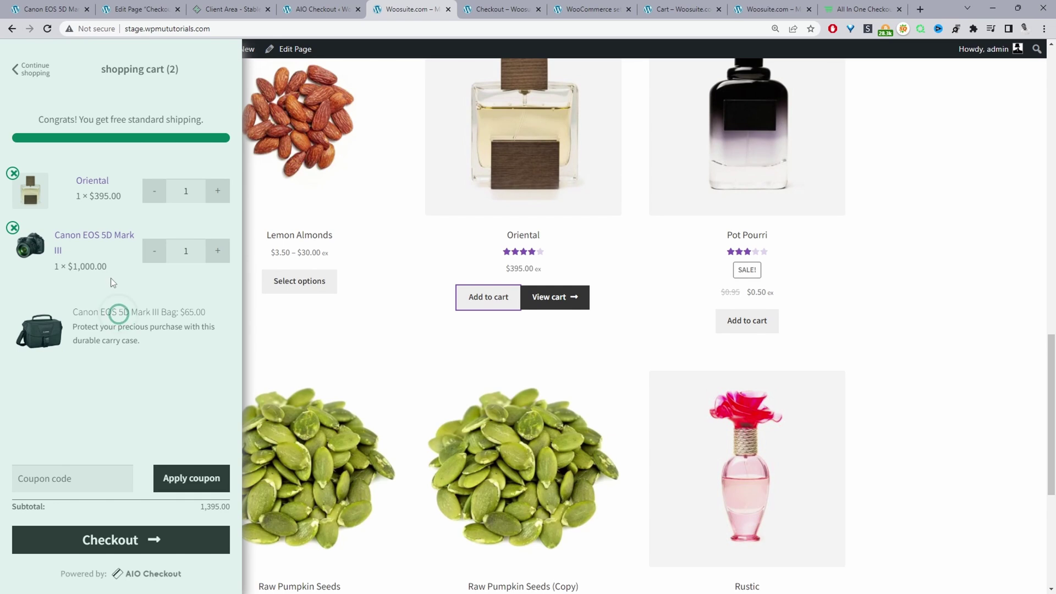
pyautogui.moveTo(45, 119); pyautogui.dragTo(164, 119)
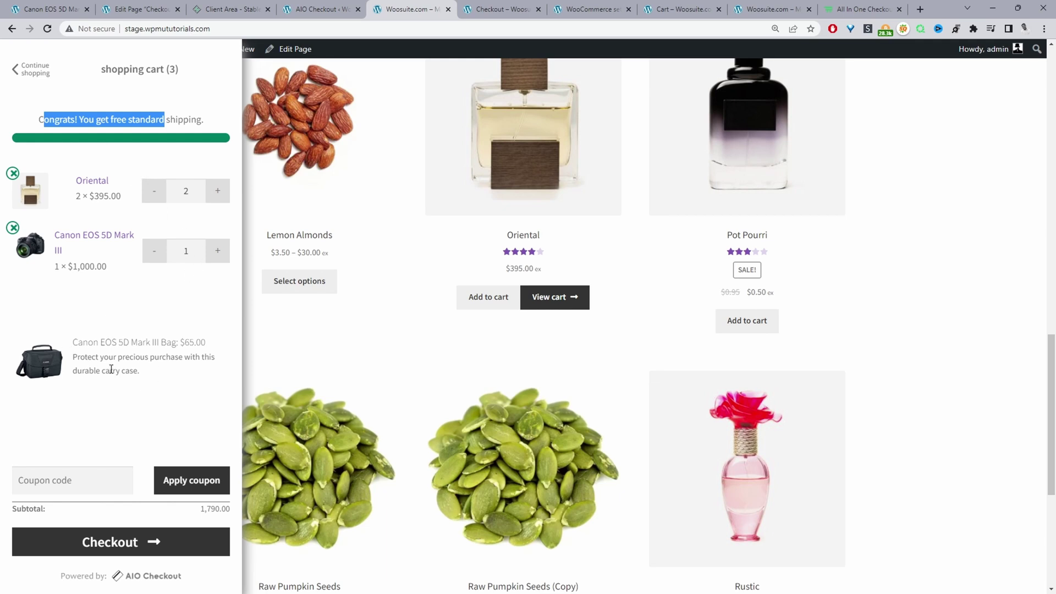
pyautogui.click(63, 481)
pyautogui.click(195, 393)
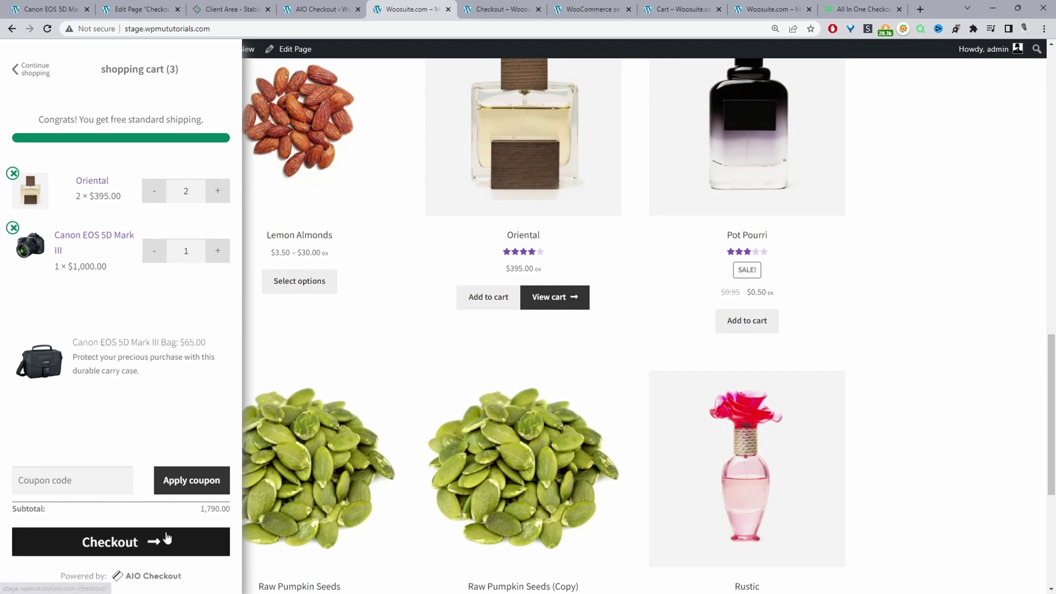
pyautogui.click(447, 313)
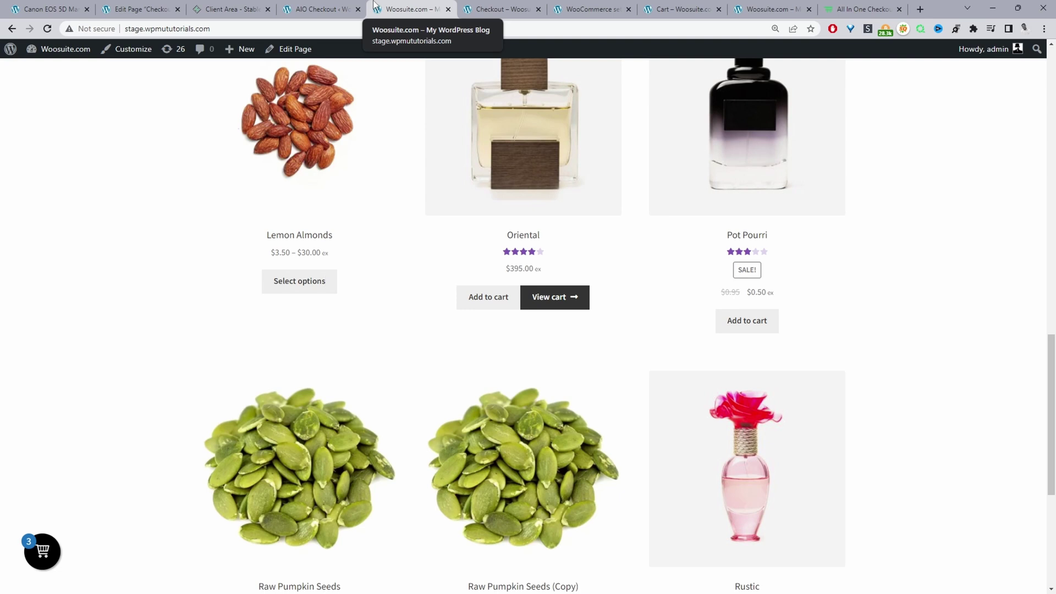
pyautogui.click(323, 9)
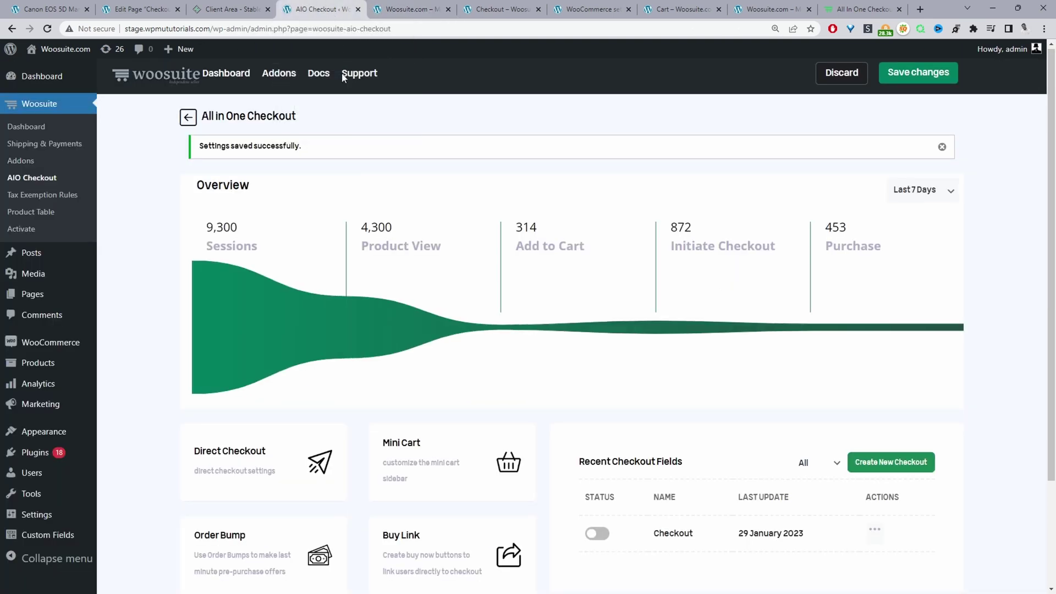
# Open the Checkout form from Recent Checkout Fields in the AIO Checkout editor.
pyautogui.scroll(-2, 458, 251)
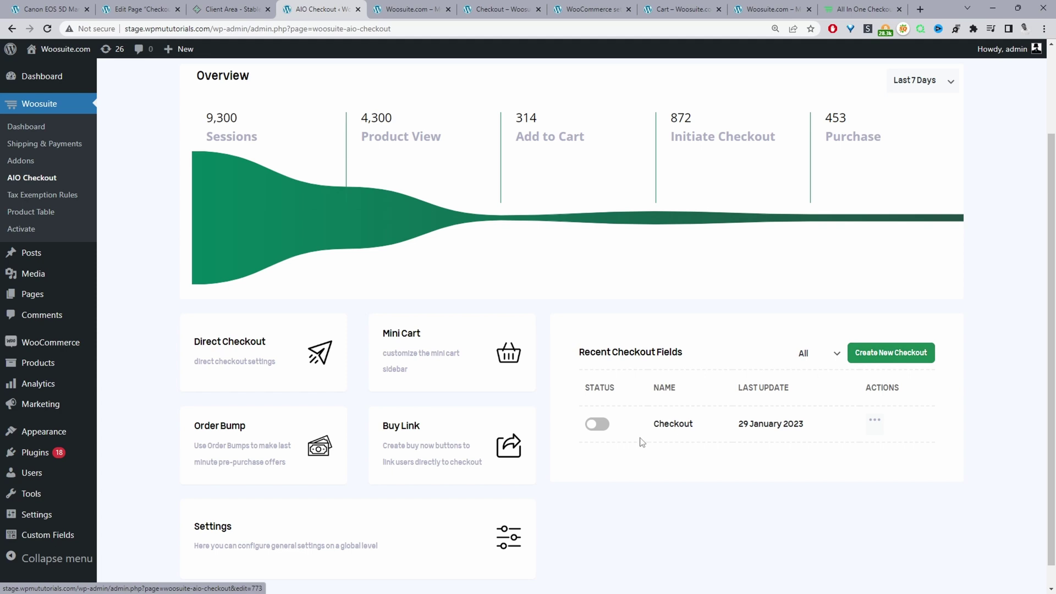
pyautogui.click(670, 434)
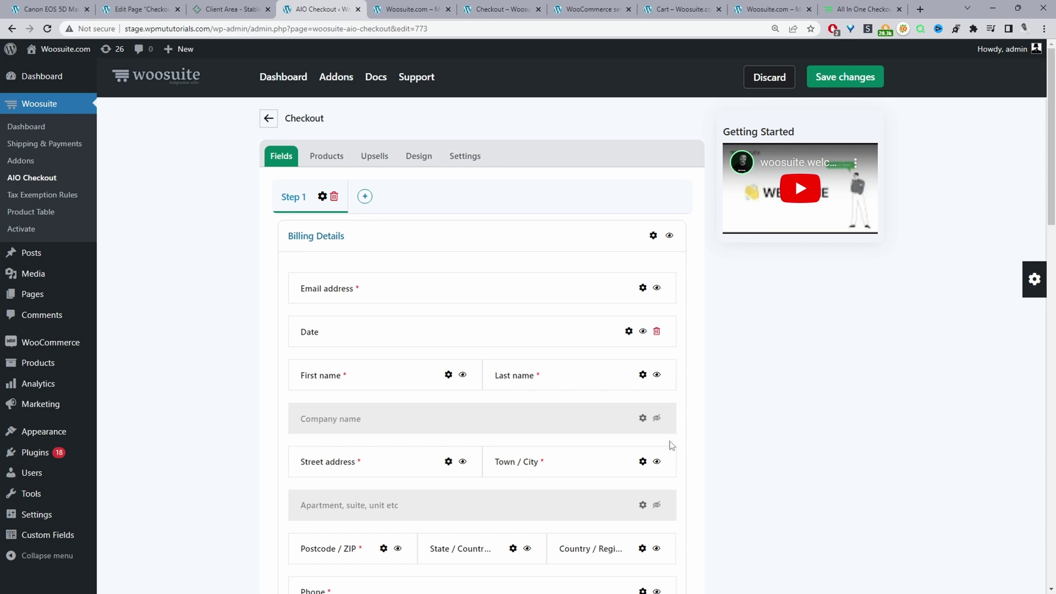
# Add a Checkbox field labelled Country / Region at the top of Billing Details.
pyautogui.click(1024, 281)
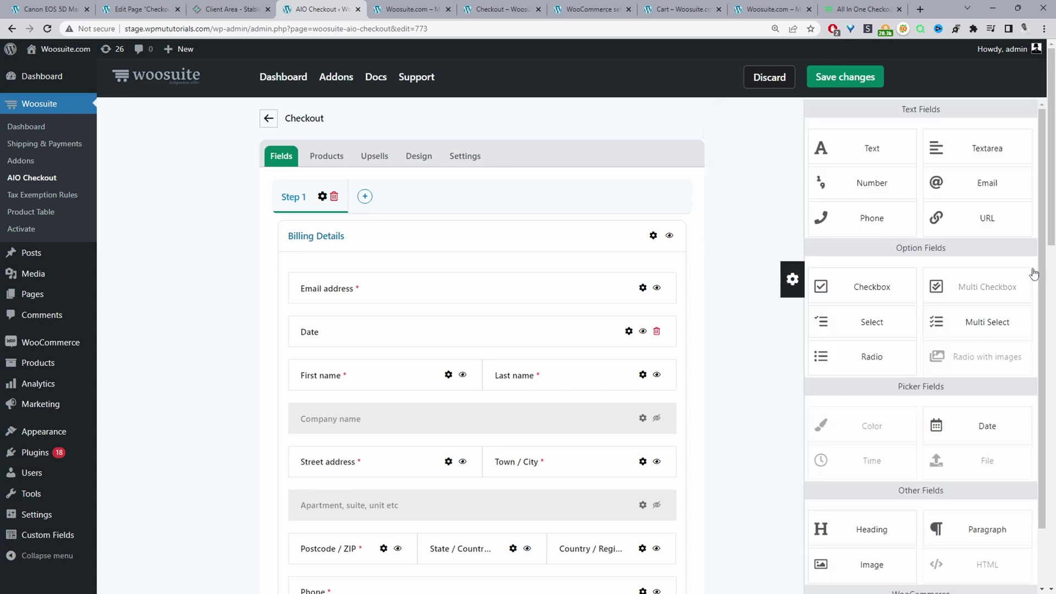
pyautogui.scroll(-1, 919, 352)
pyautogui.scroll(1, 918, 349)
pyautogui.moveTo(872, 300); pyautogui.dragTo(403, 287)
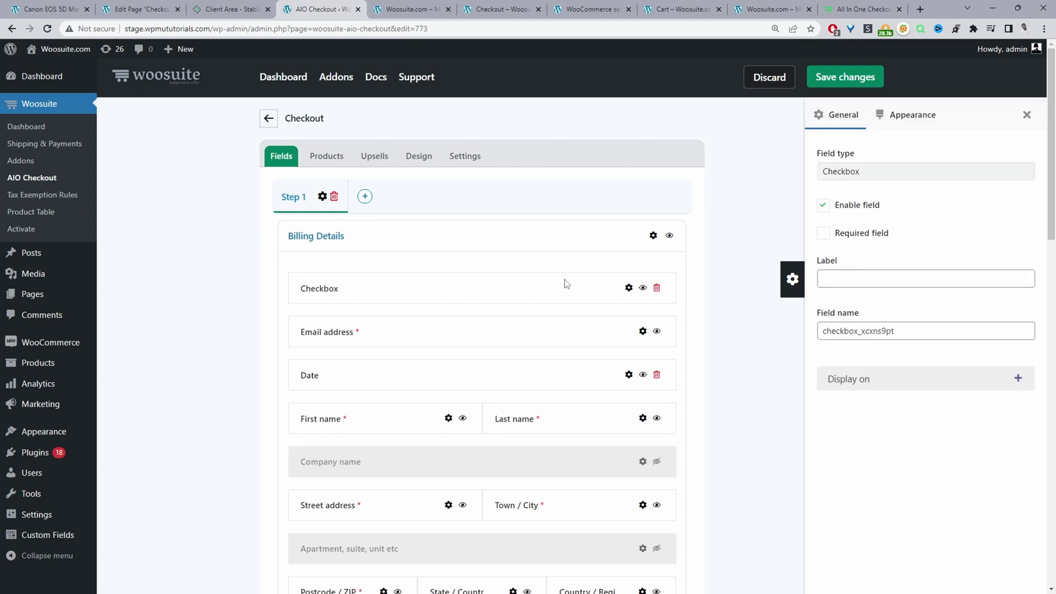
pyautogui.click(833, 279)
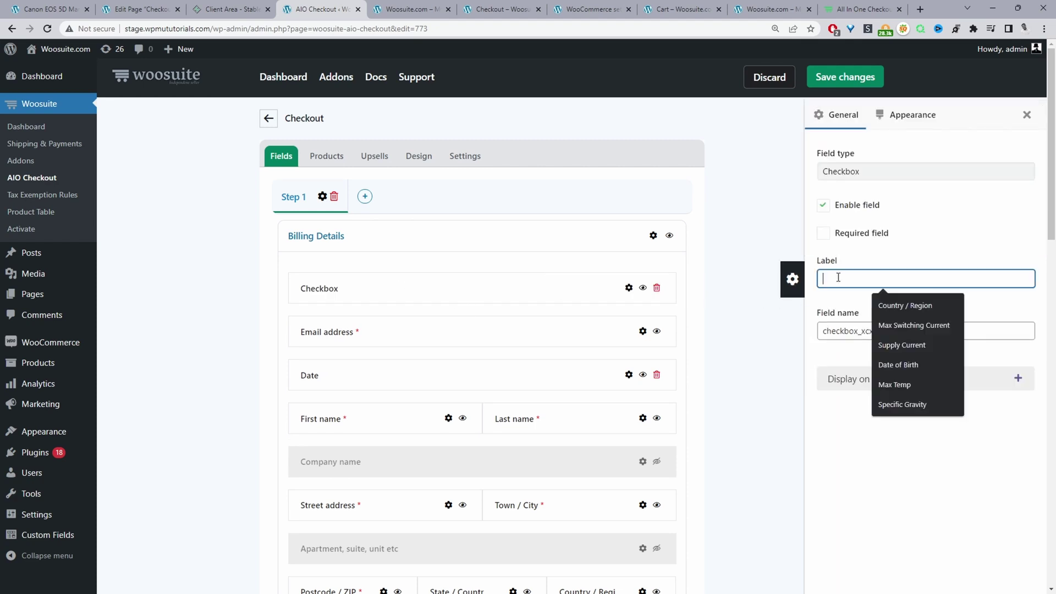
pyautogui.click(893, 303)
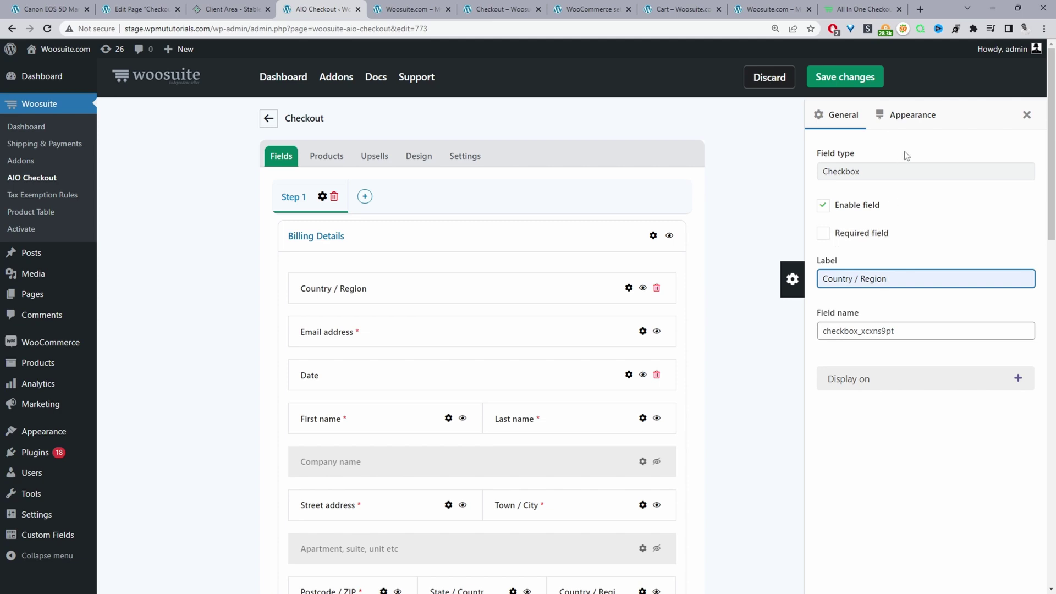
# Resize the Country / Region field to half then one-third width, move it, then delete it.
pyautogui.click(913, 120)
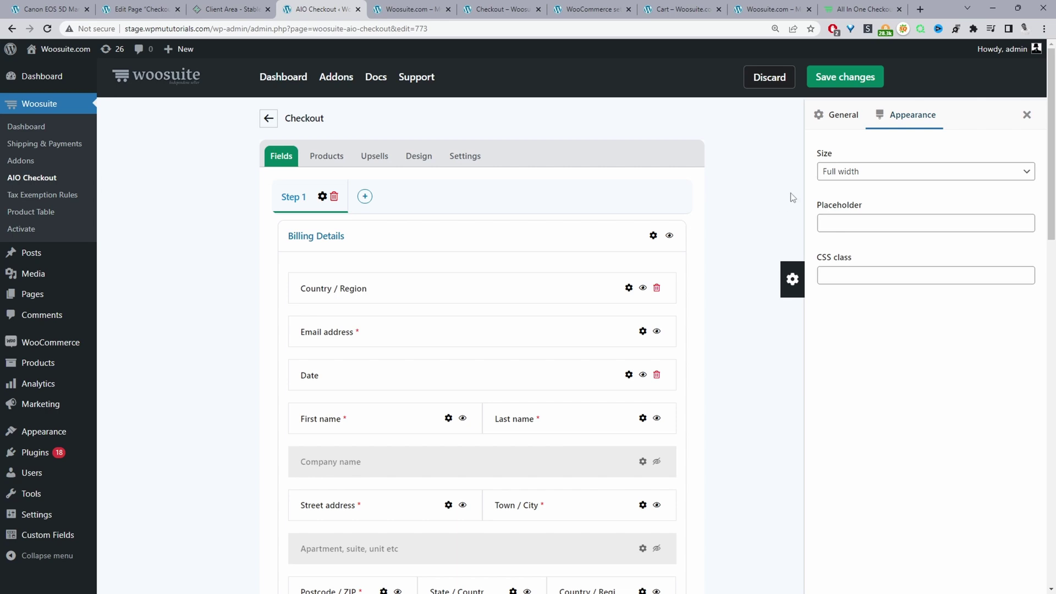
pyautogui.click(858, 173)
pyautogui.click(848, 200)
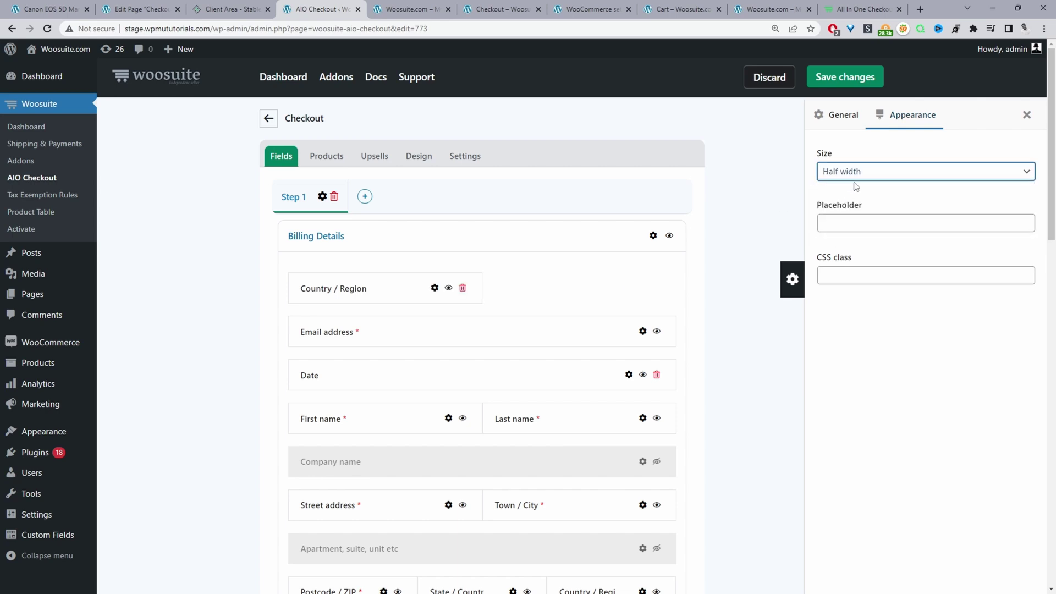
pyautogui.click(859, 177)
pyautogui.click(856, 210)
pyautogui.click(868, 171)
pyautogui.moveTo(319, 288); pyautogui.dragTo(371, 279)
pyautogui.click(398, 291)
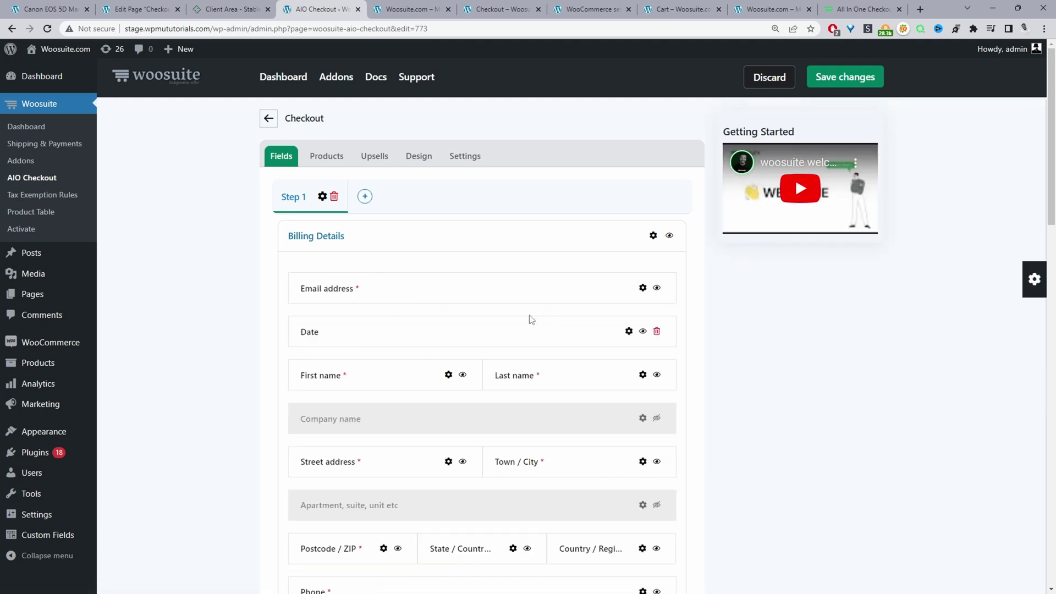
# Move Email address below Company name, hide and unhide it, then return it to the top.
pyautogui.moveTo(407, 286); pyautogui.dragTo(399, 420)
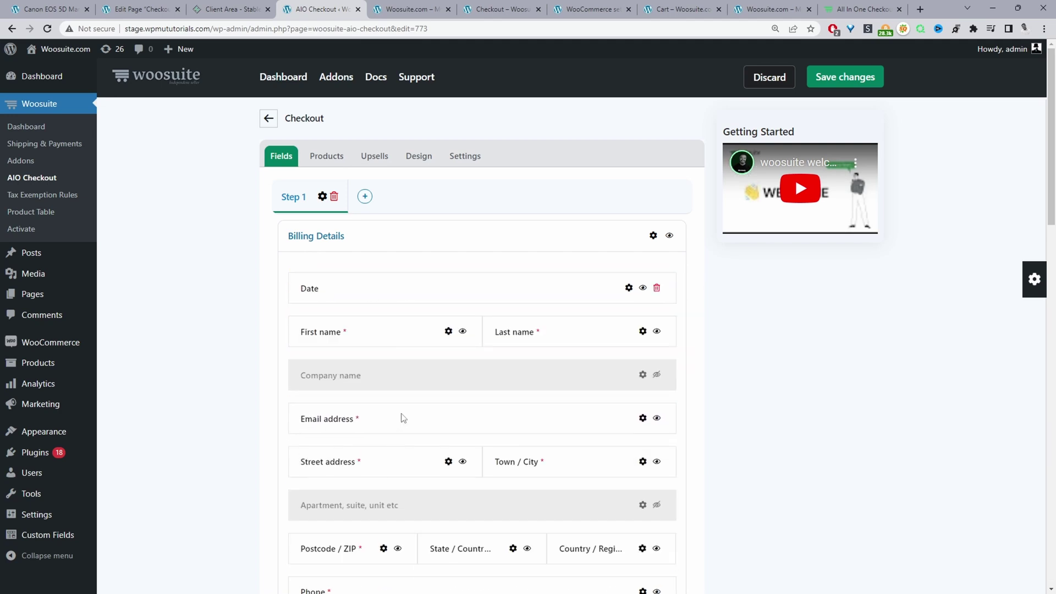
pyautogui.click(656, 419)
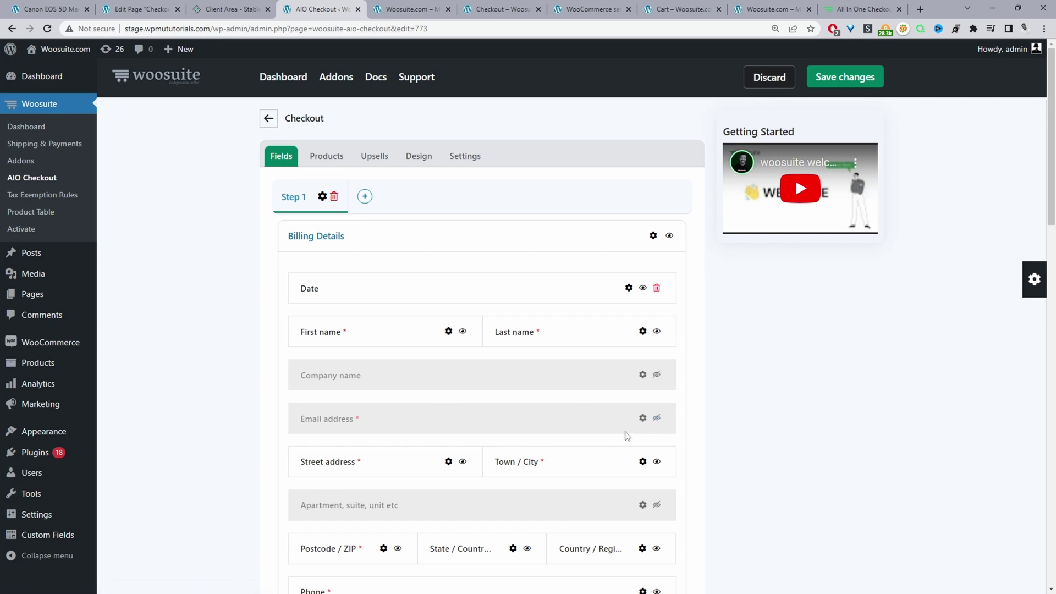
pyautogui.click(655, 419)
pyautogui.moveTo(577, 425); pyautogui.dragTo(575, 277)
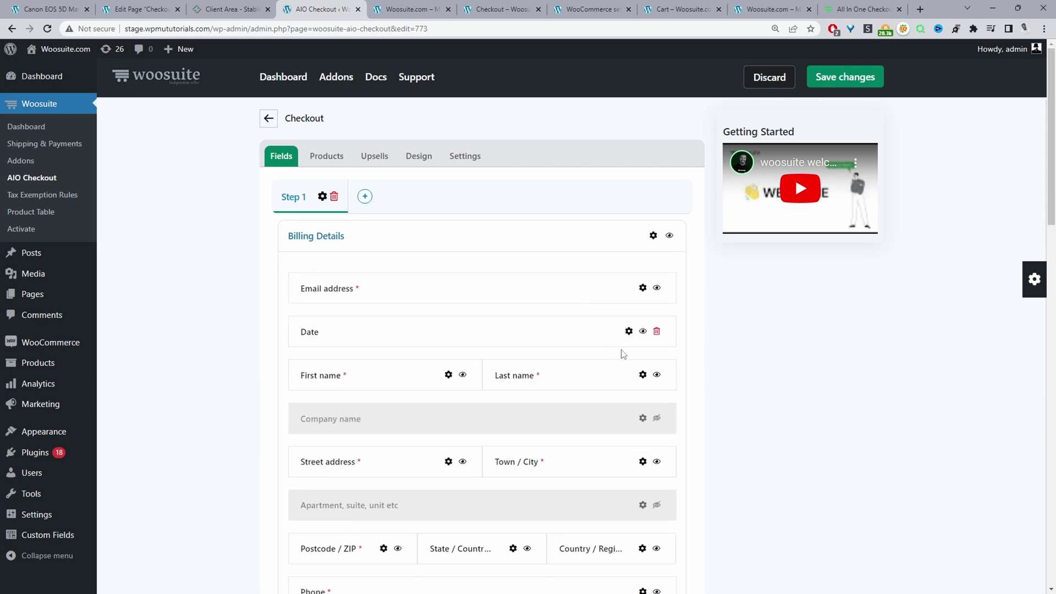
# Delete the Date field from Billing Details and review the form.
pyautogui.click(656, 332)
pyautogui.scroll(-5, 493, 440)
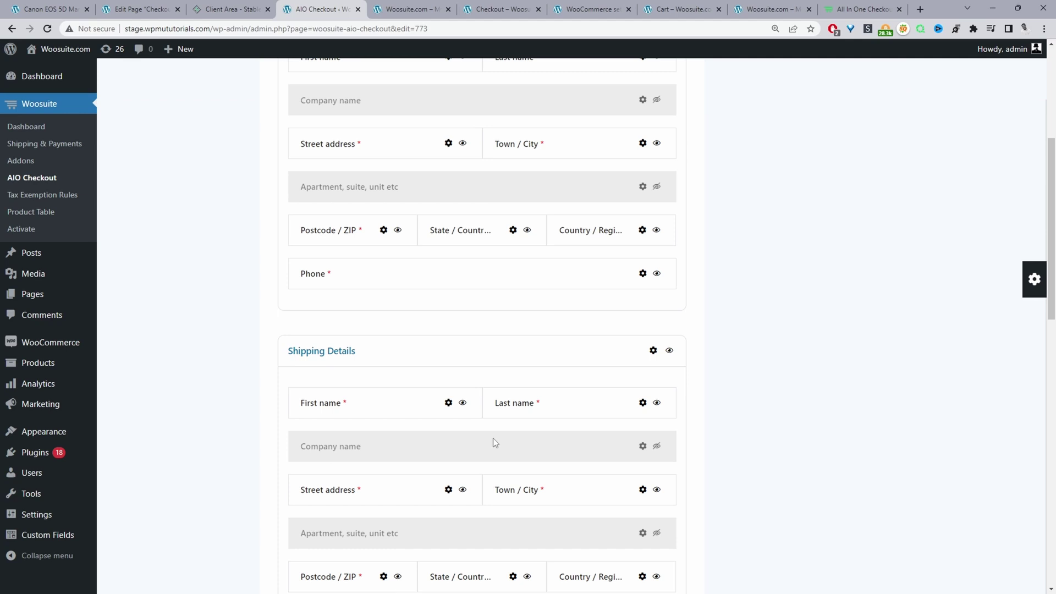
pyautogui.scroll(-4, 493, 440)
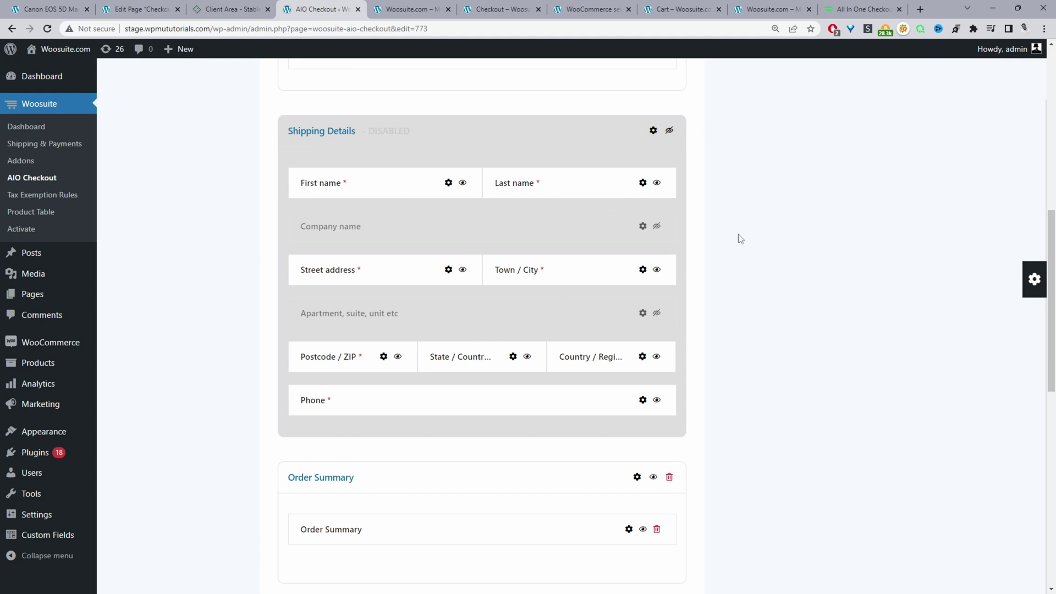
pyautogui.scroll(9, 740, 238)
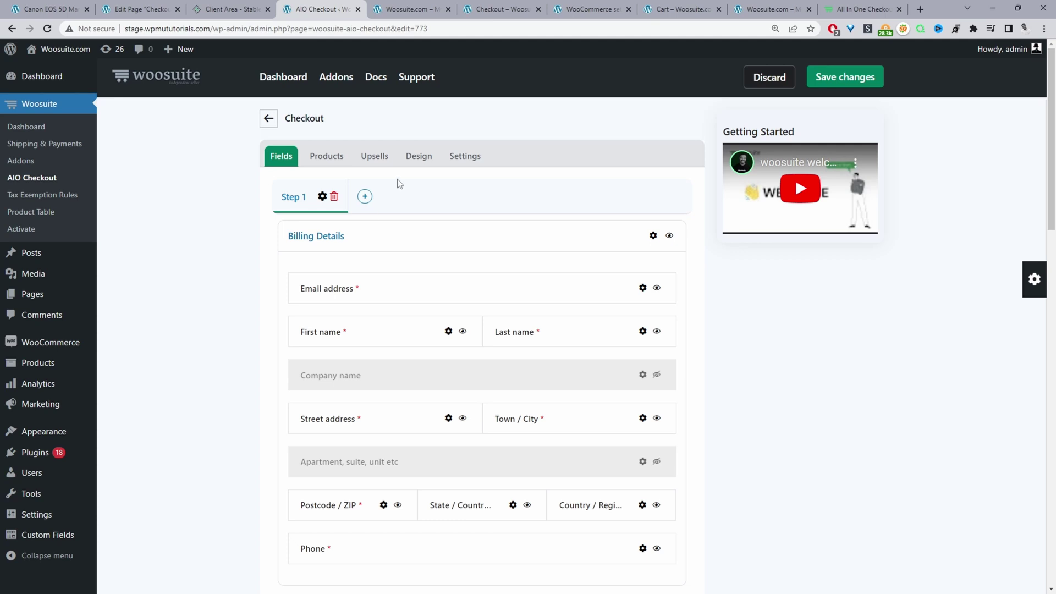
# Add a second checkout step and move Billing Details into it and back to Step 1.
pyautogui.click(363, 197)
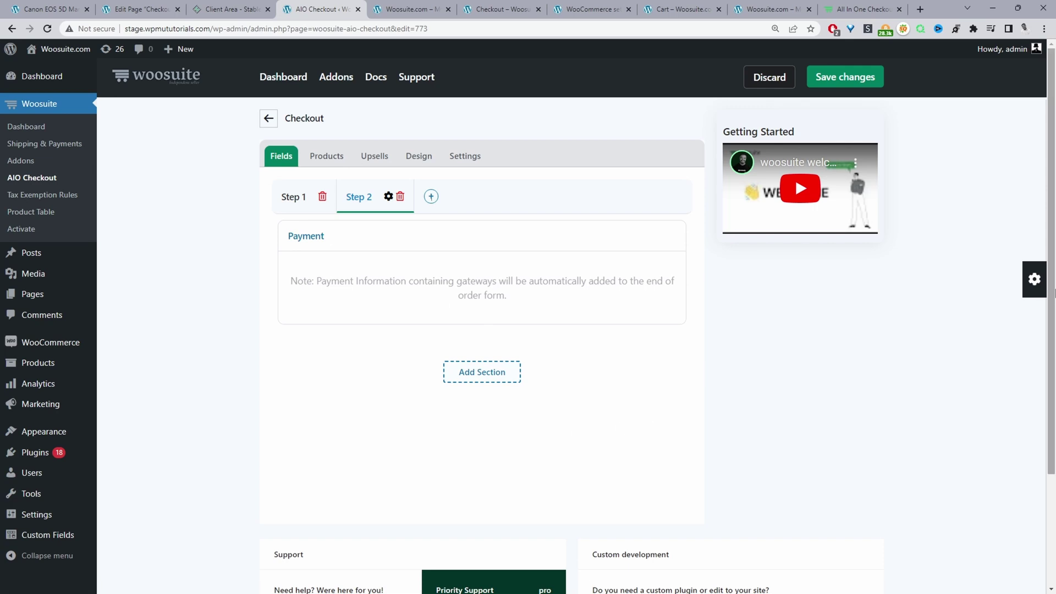
pyautogui.click(1034, 280)
pyautogui.click(802, 280)
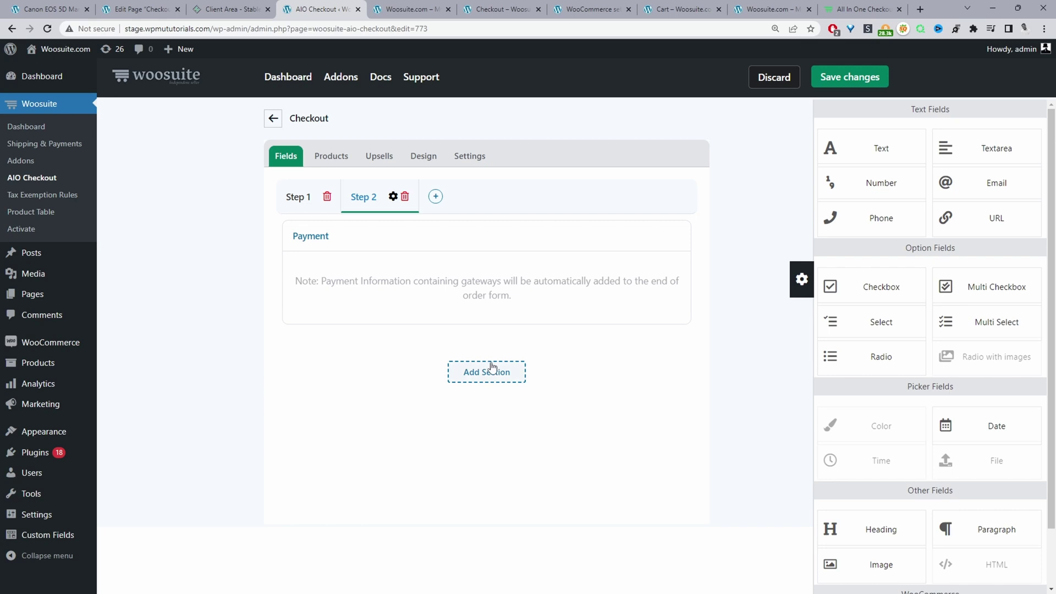
pyautogui.click(303, 199)
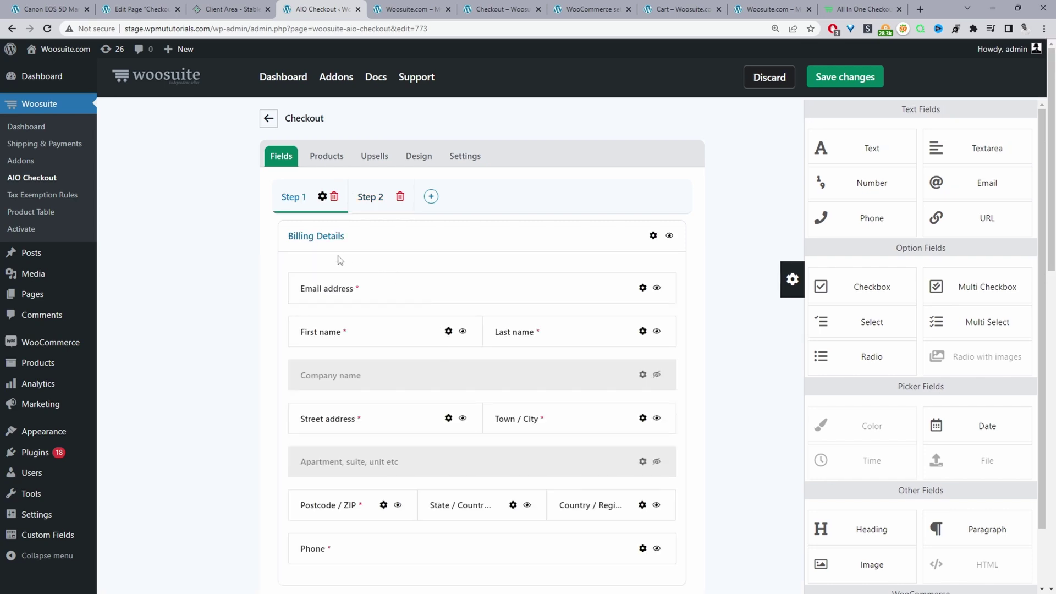
pyautogui.moveTo(329, 236); pyautogui.dragTo(375, 198)
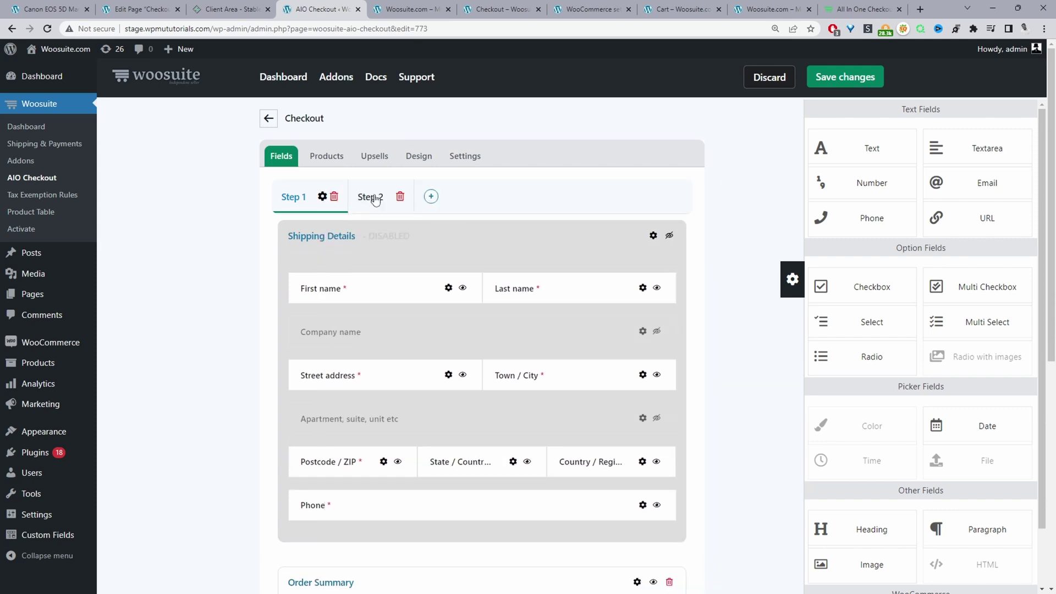
pyautogui.click(367, 199)
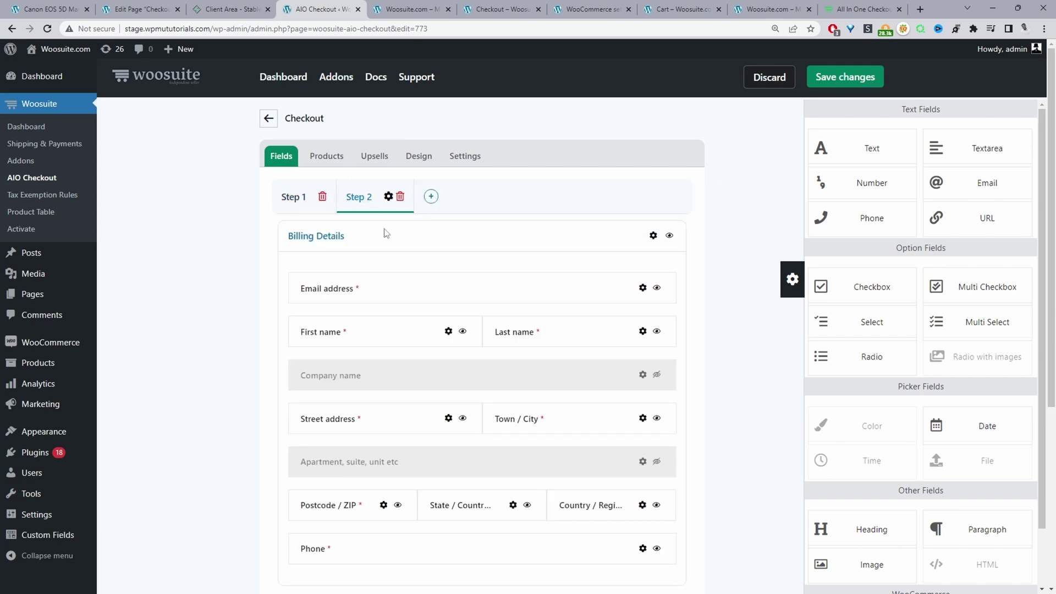
pyautogui.moveTo(365, 245); pyautogui.dragTo(303, 198)
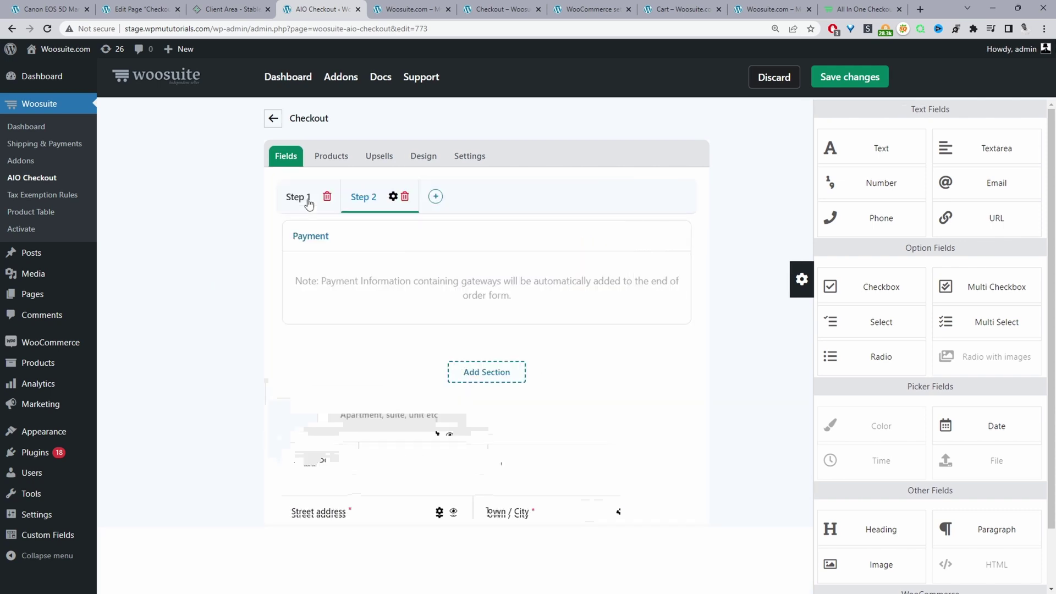
pyautogui.click(291, 199)
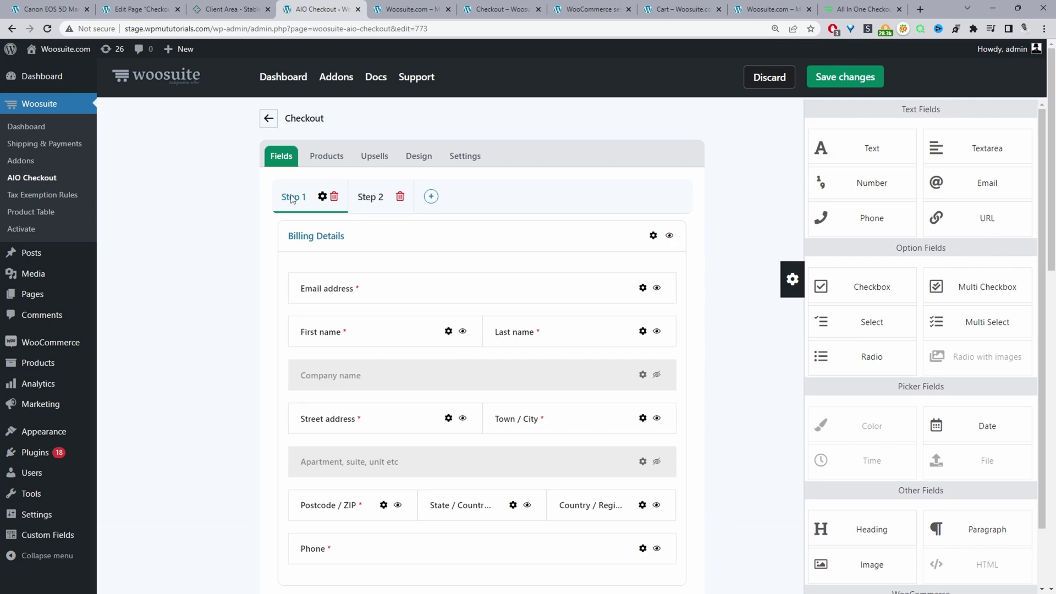
# Rename the first step to 'Billing' and bring up the form's Design options.
pyautogui.click(322, 197)
pyautogui.moveTo(850, 171); pyautogui.dragTo(798, 179)
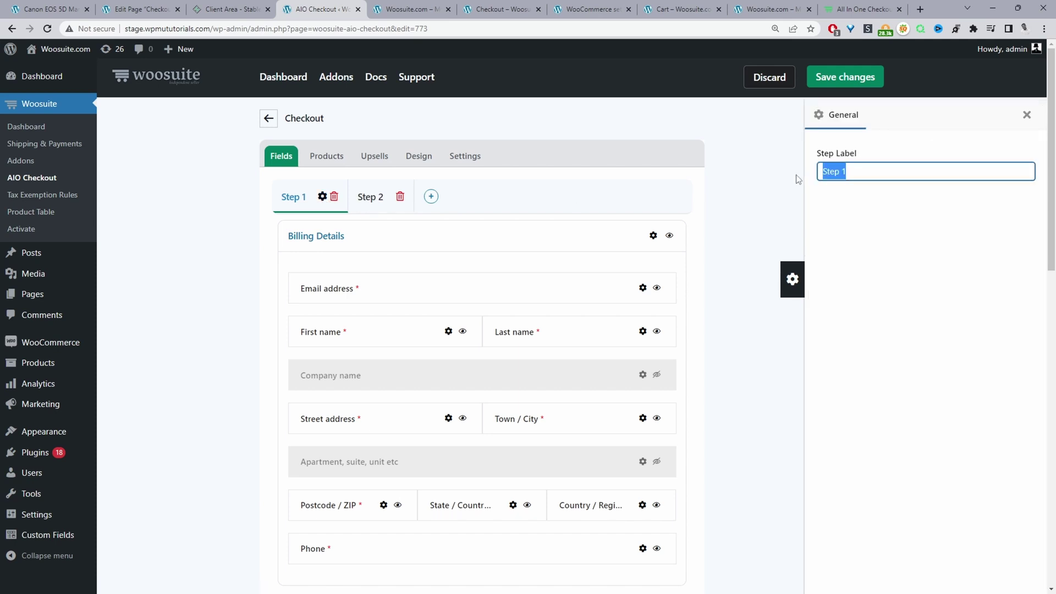
pyautogui.write('Billing')
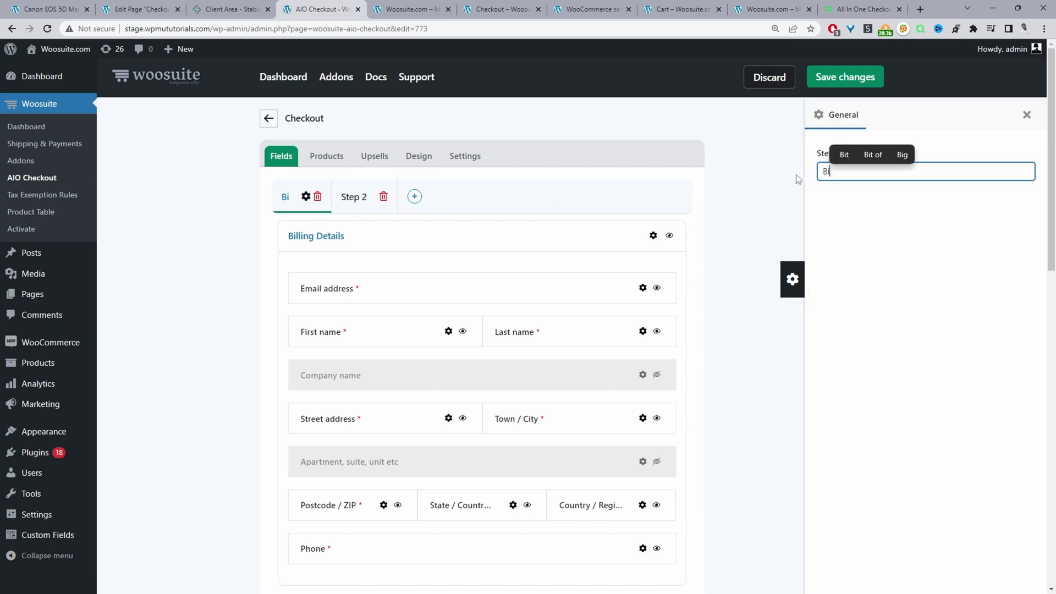
pyautogui.click(284, 233)
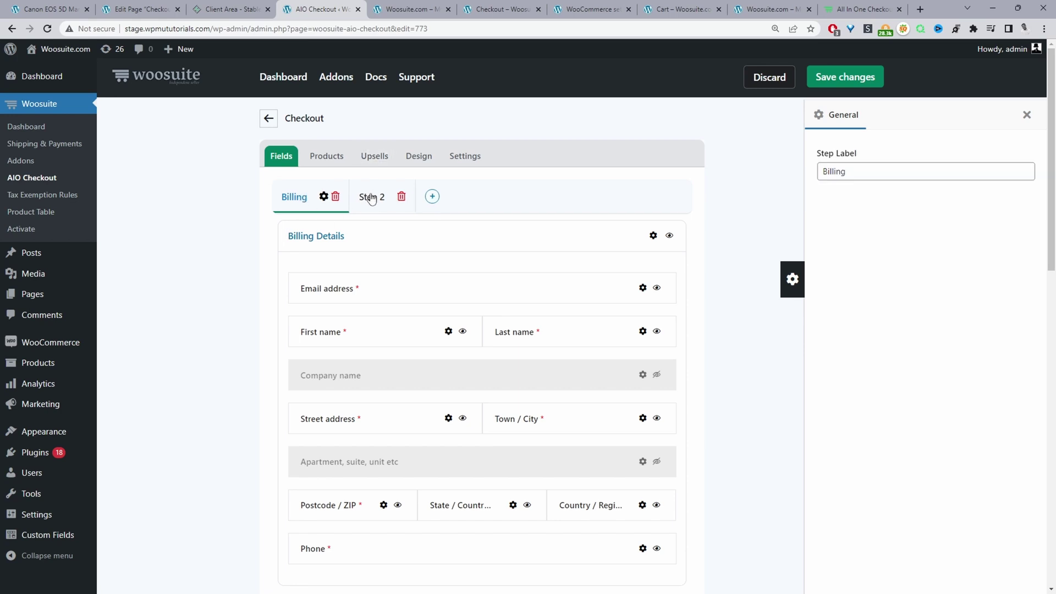
pyautogui.click(404, 161)
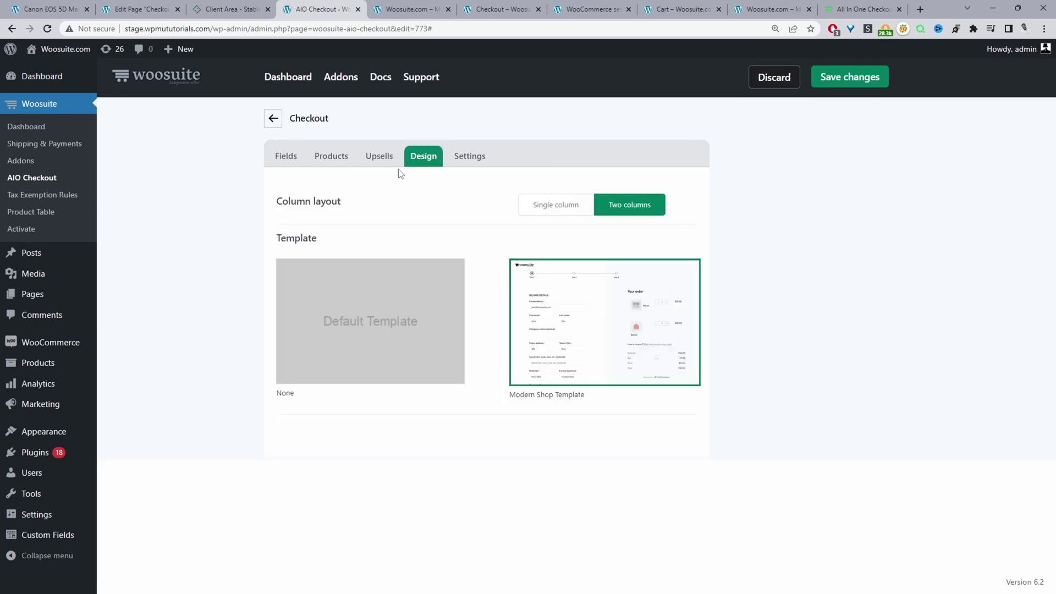
# Pick the Default Template and, after trying single column, keep the two-column layout.
pyautogui.click(387, 369)
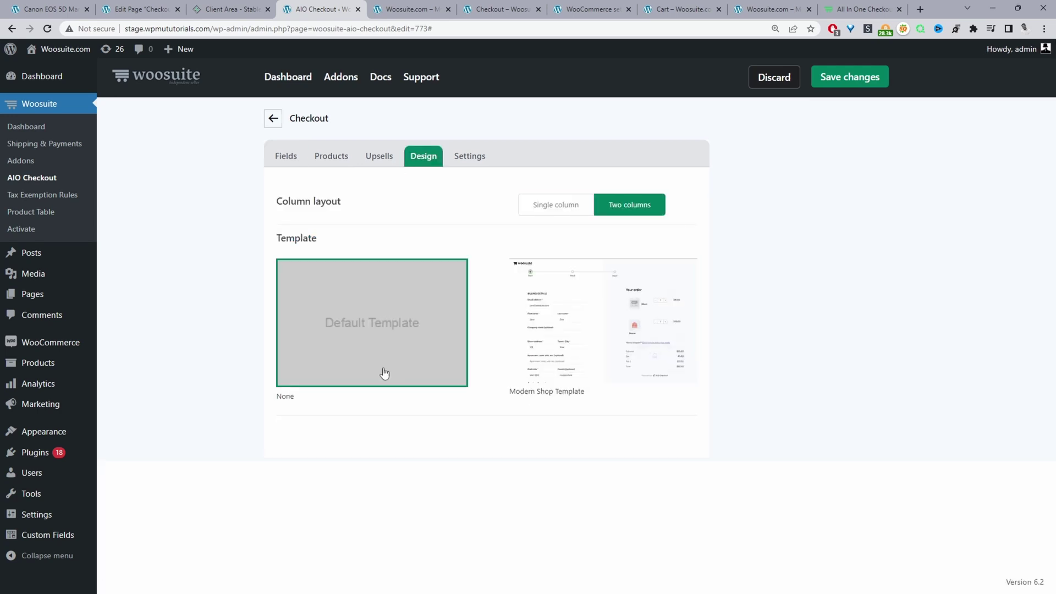
pyautogui.click(557, 207)
pyautogui.click(623, 205)
# Switch the checkout form on in its Settings tab.
pyautogui.click(463, 159)
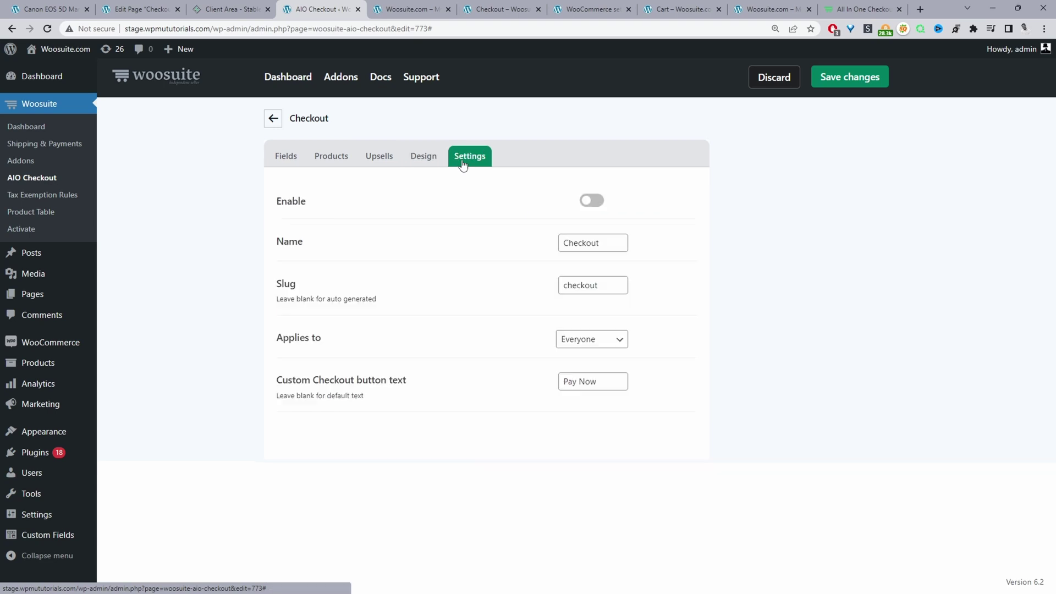
pyautogui.click(593, 202)
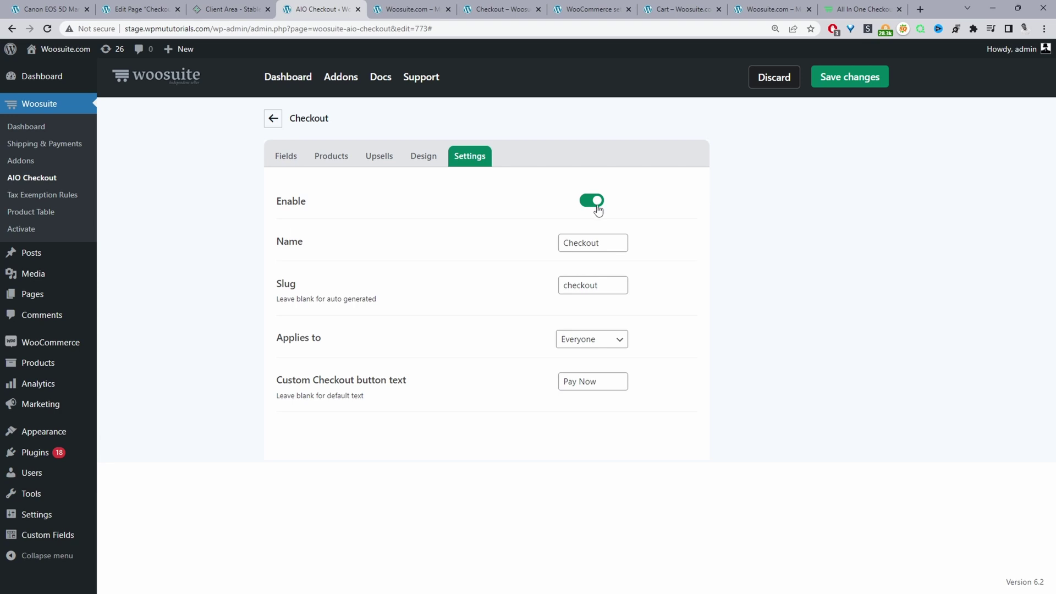
pyautogui.moveTo(608, 245); pyautogui.dragTo(514, 252)
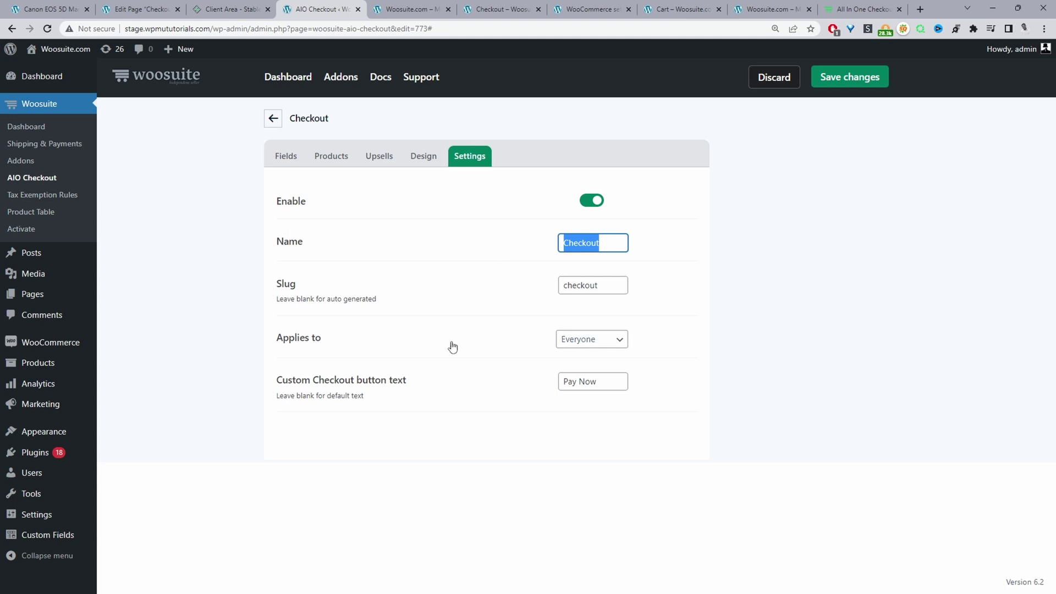
# Try Specific Roles, set the form back to apply to Everyone, and save the changes.
pyautogui.click(584, 340)
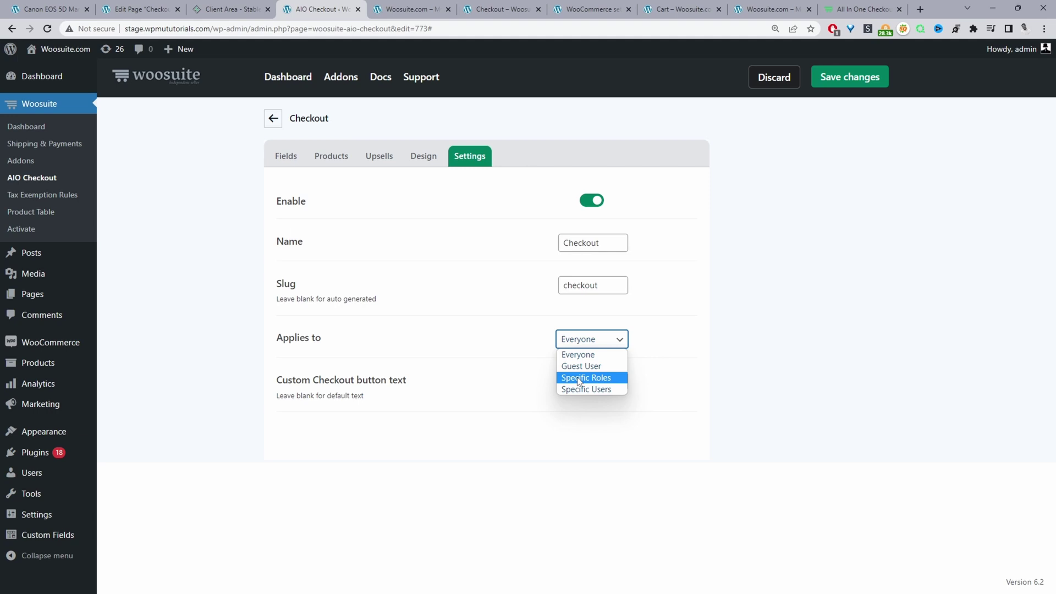
pyautogui.click(579, 379)
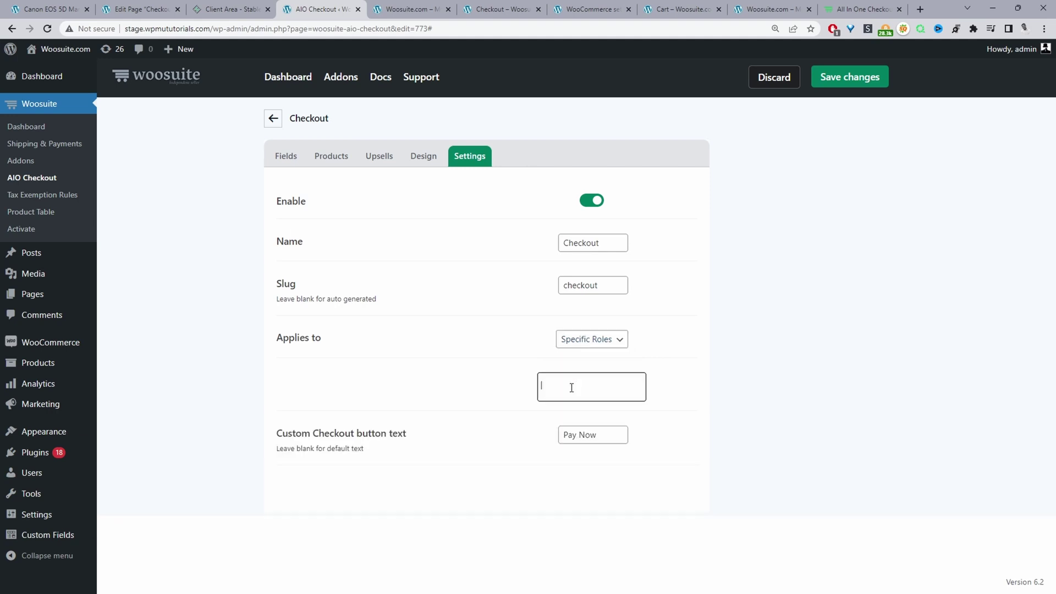
pyautogui.click(573, 386)
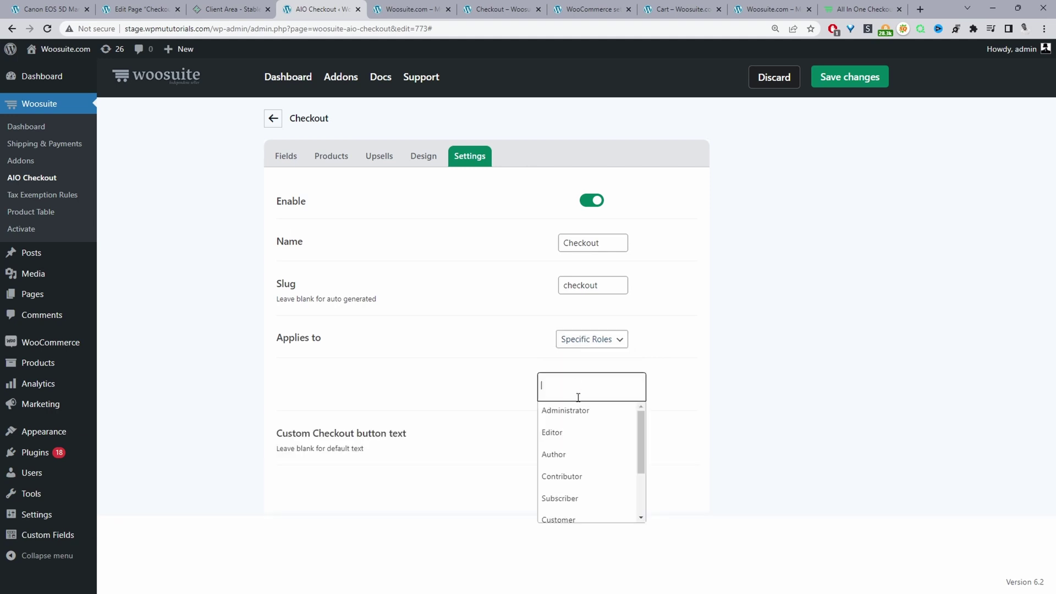
pyautogui.click(697, 348)
pyautogui.click(625, 338)
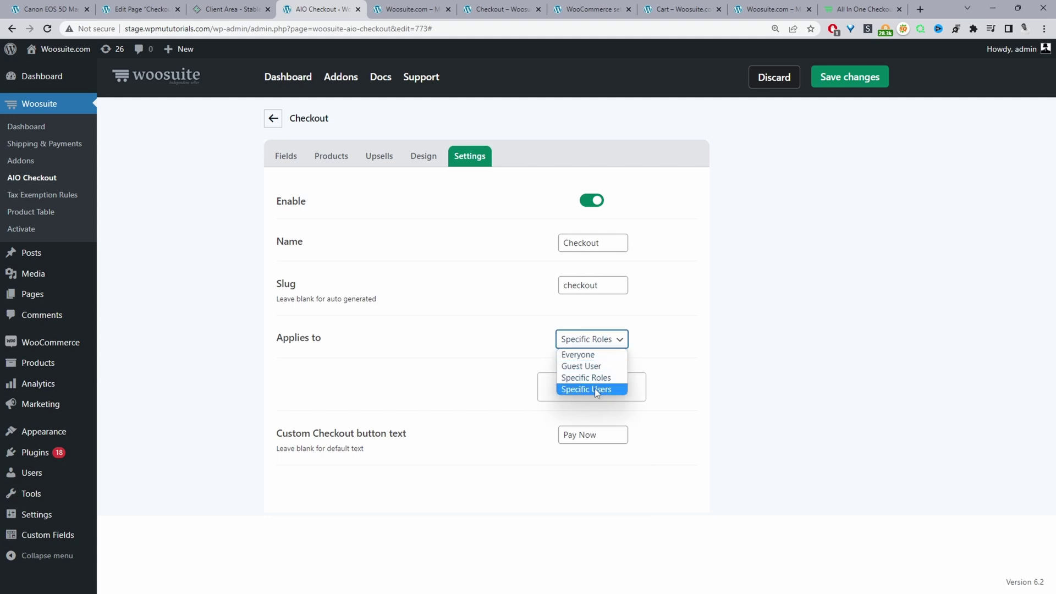
pyautogui.click(600, 356)
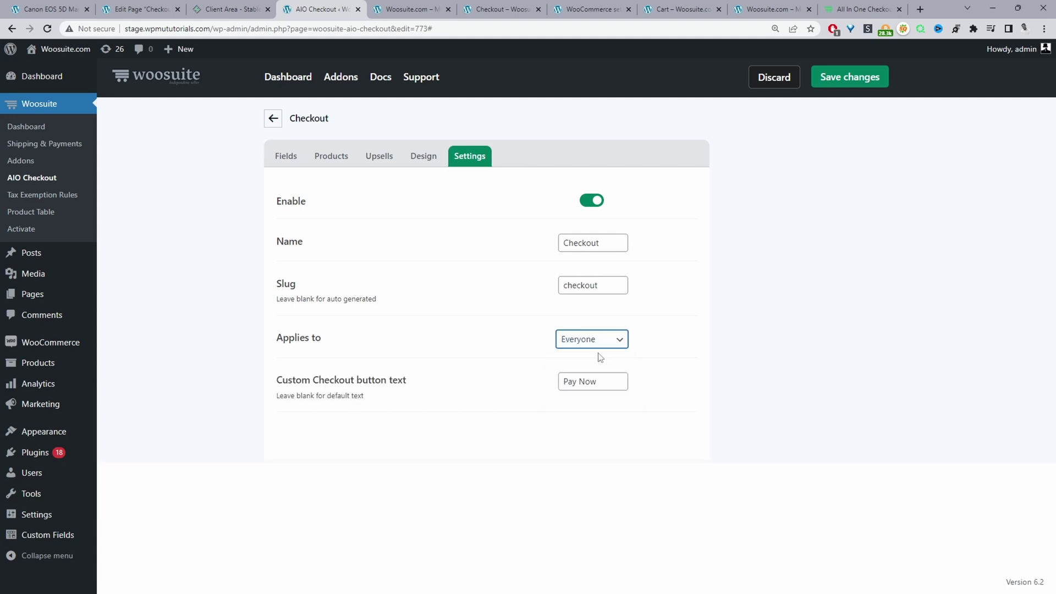
pyautogui.press('Tab')
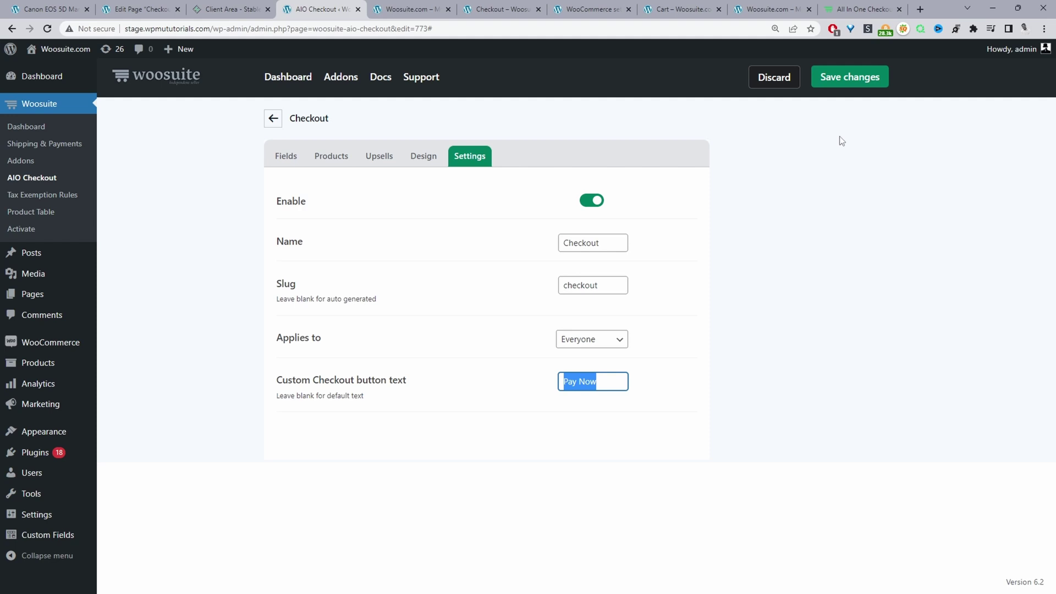
pyautogui.click(843, 87)
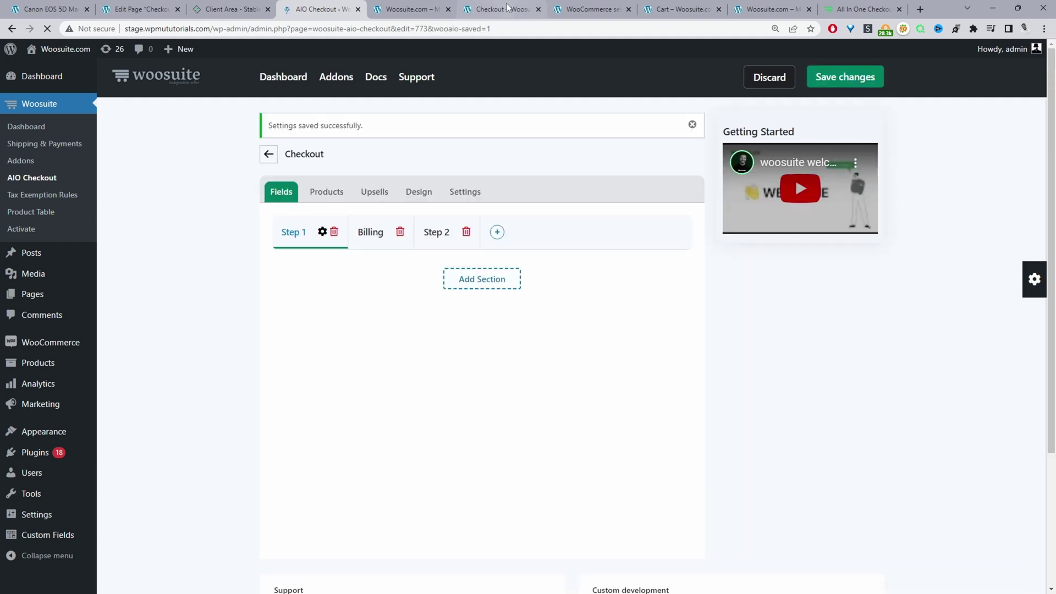
# Reload the storefront checkout and scroll through the new Billing / Step 2 form totalling $1,990.00.
pyautogui.click(498, 9)
pyautogui.scroll(4, 428, 308)
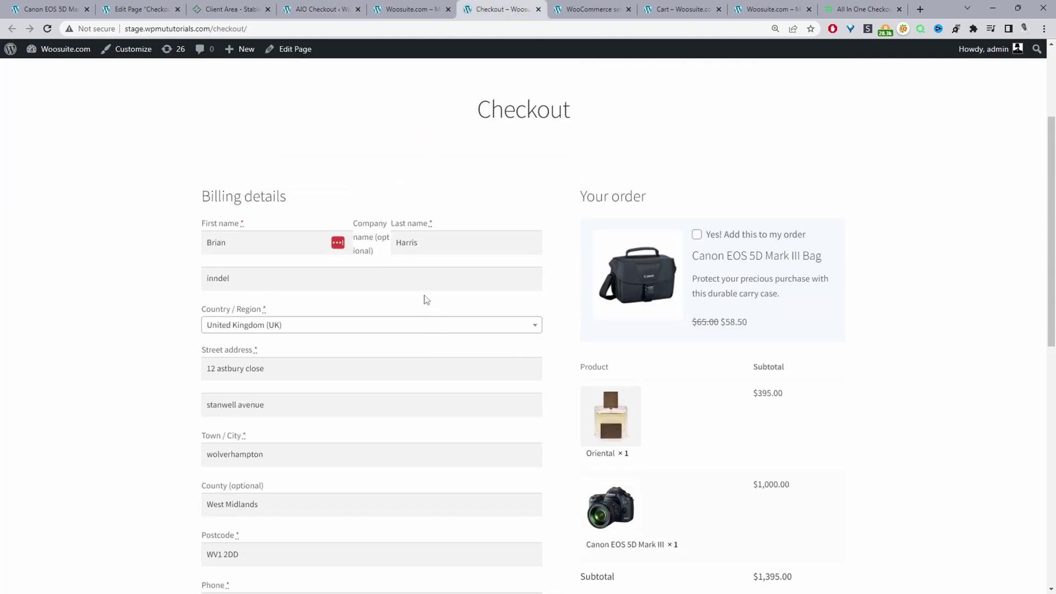
pyautogui.click(47, 29)
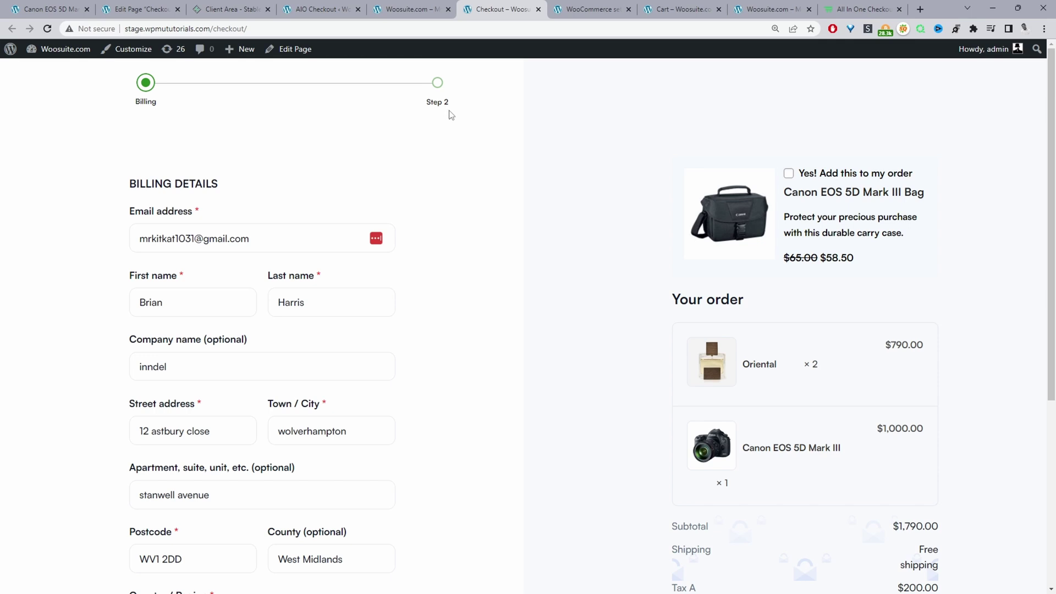
pyautogui.scroll(-4, 416, 143)
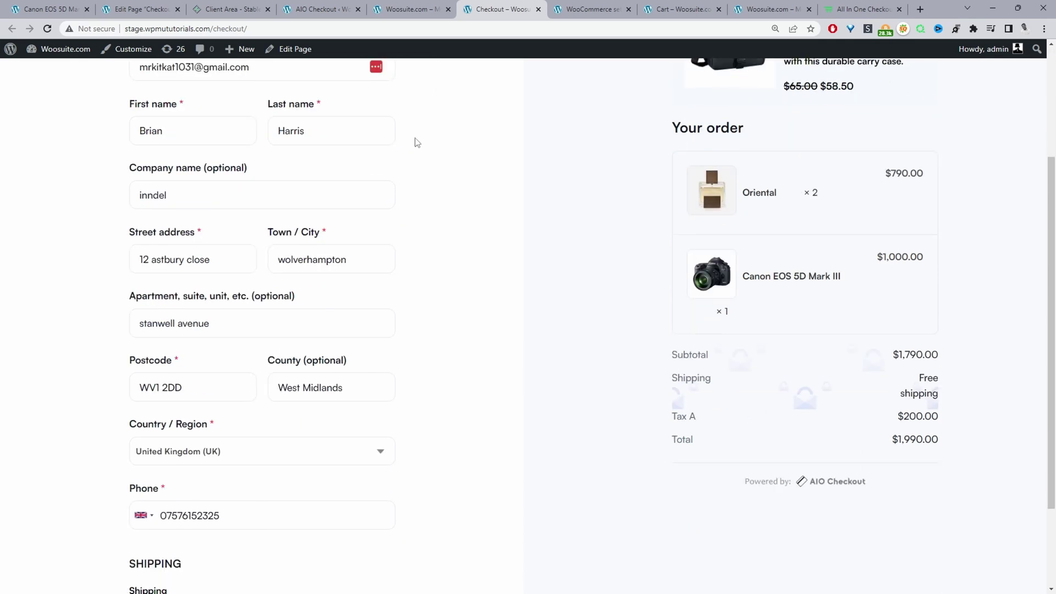
pyautogui.scroll(4, 417, 152)
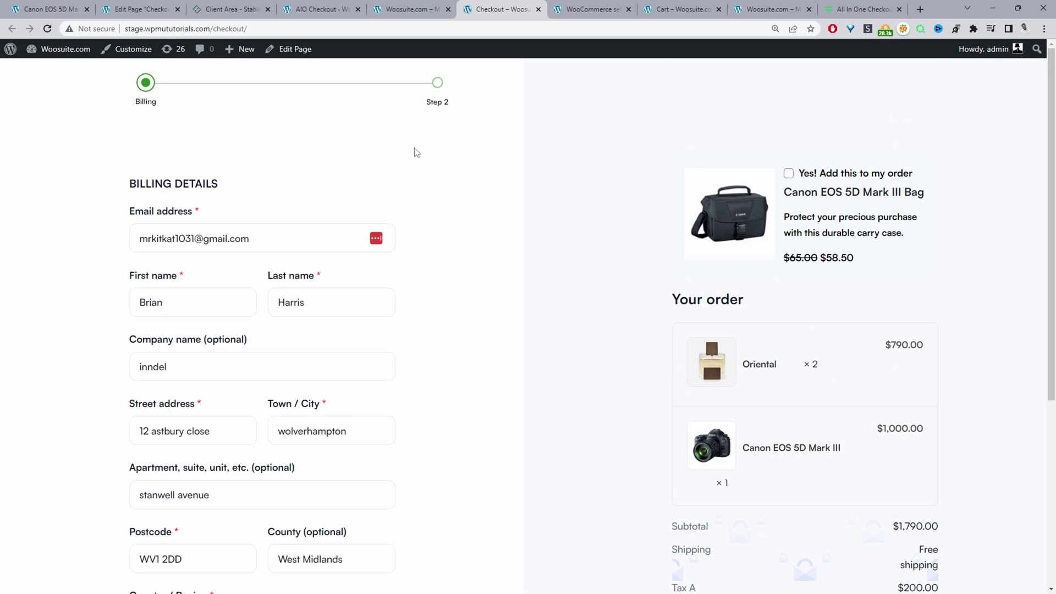